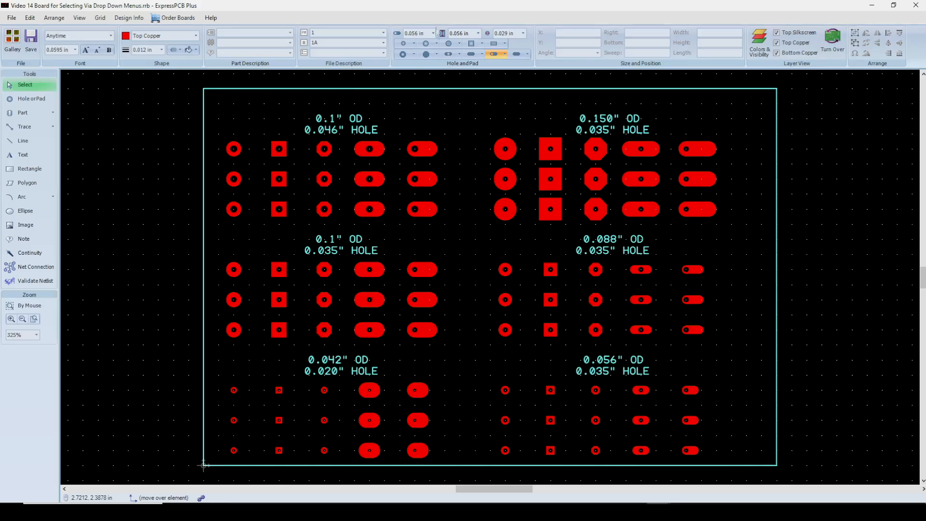
Use the square pad type to select all 0.100 in wide square pads with a 0.046 in hole, and clear the selection.
click(471, 45)
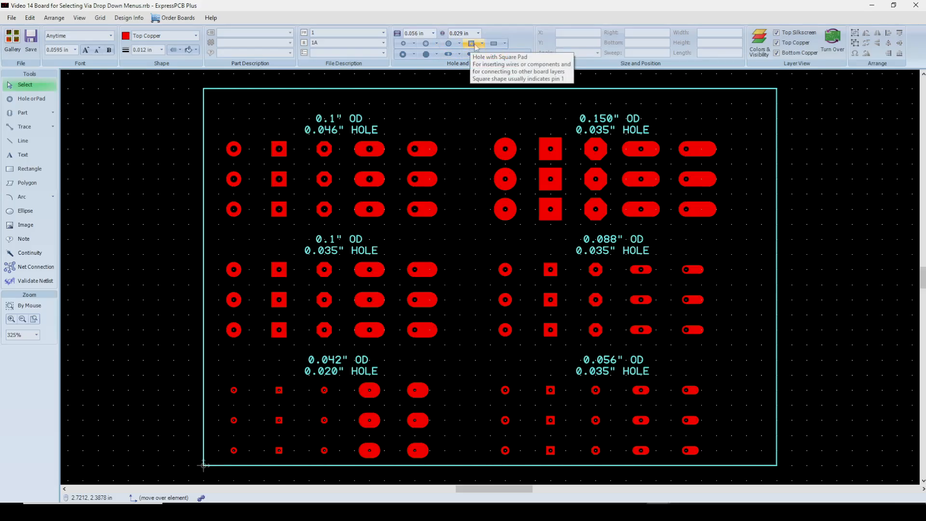
click(482, 44)
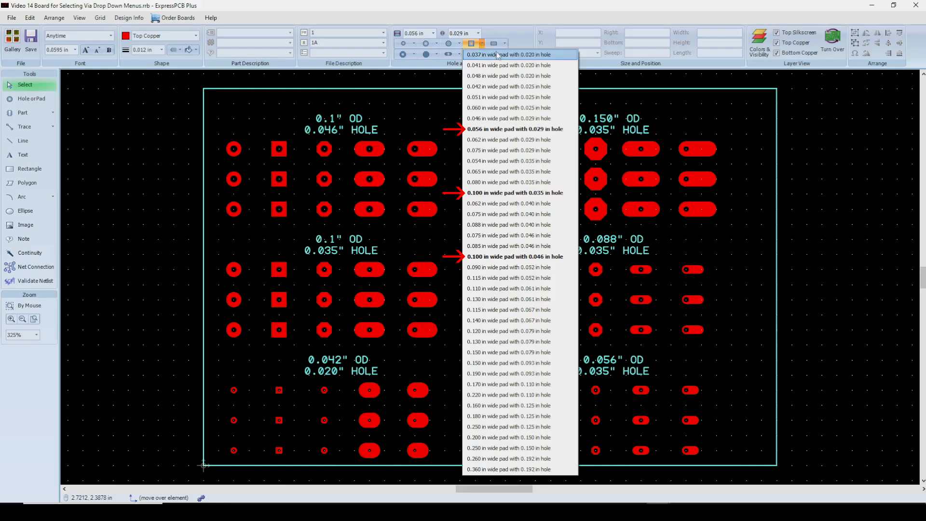
click(515, 257)
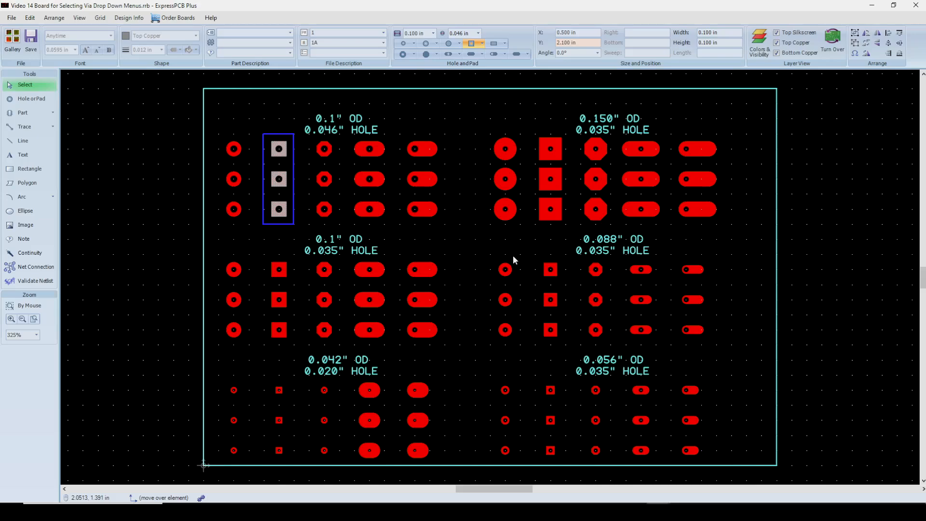
click(458, 107)
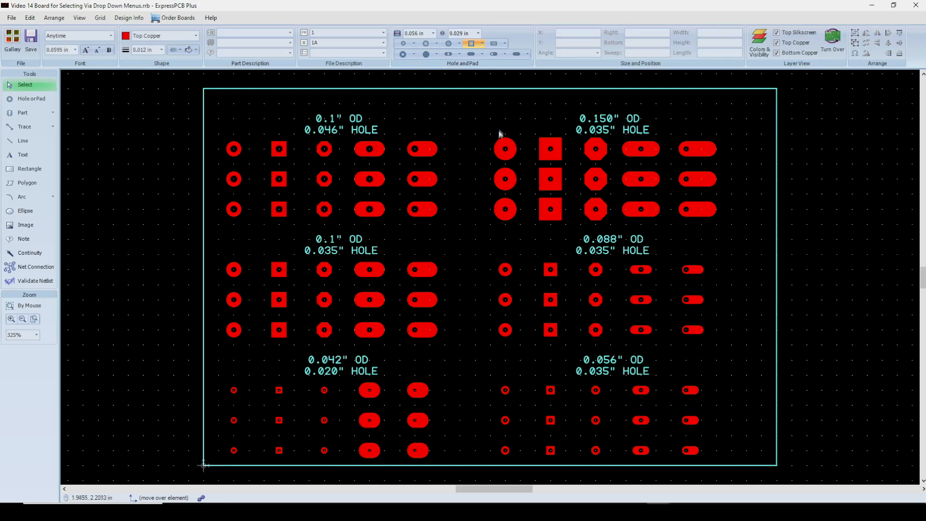
Select all 0.056 in wide square pads with a 0.029 in hole, and clear the selection.
click(483, 44)
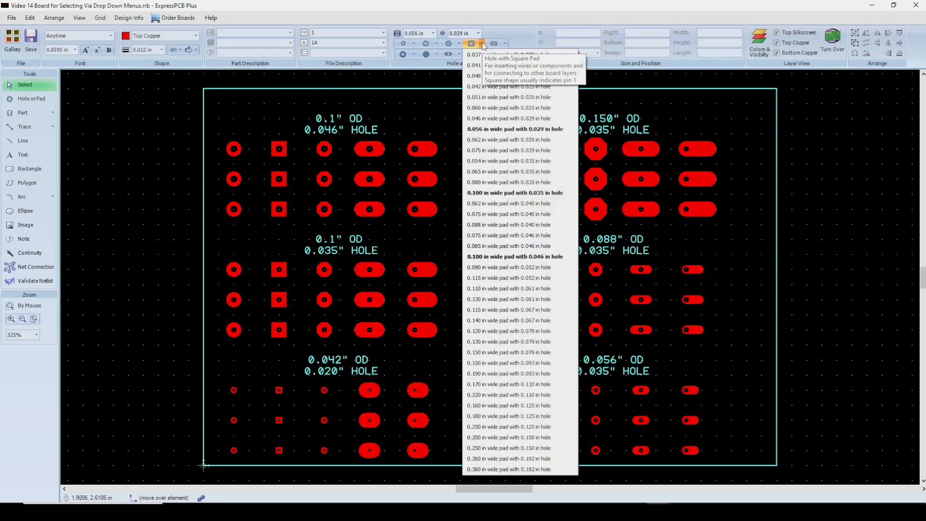
click(494, 130)
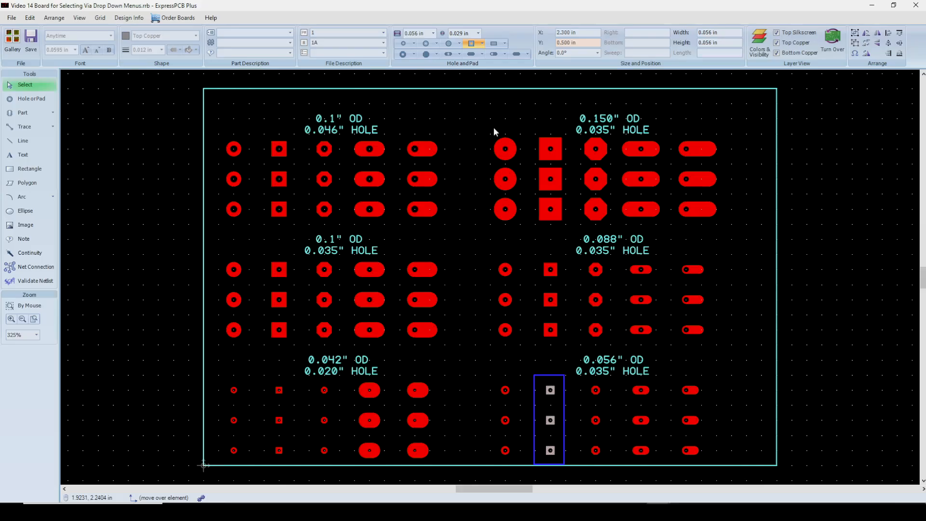
click(471, 196)
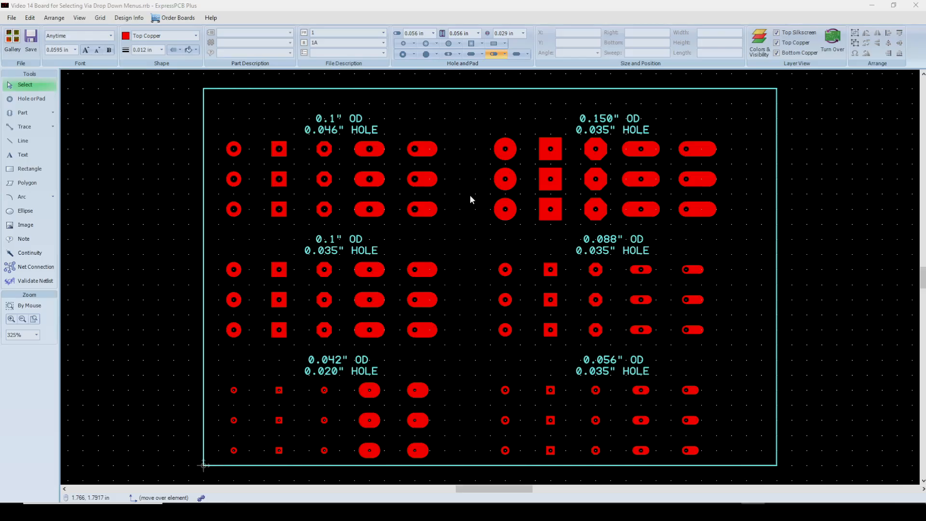
Use the circular pad type to select all 0.100 in diameter pads with a 0.046 in hole, and clear the selection.
click(427, 44)
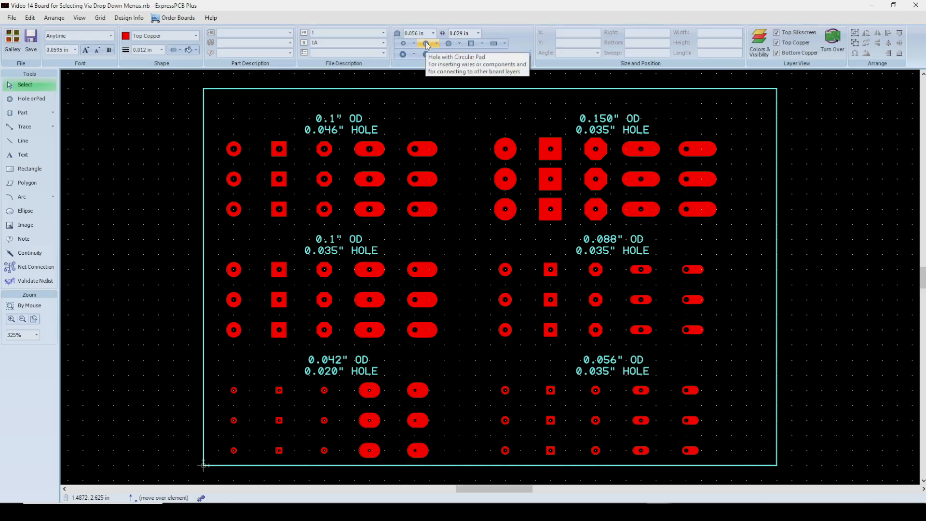
click(437, 44)
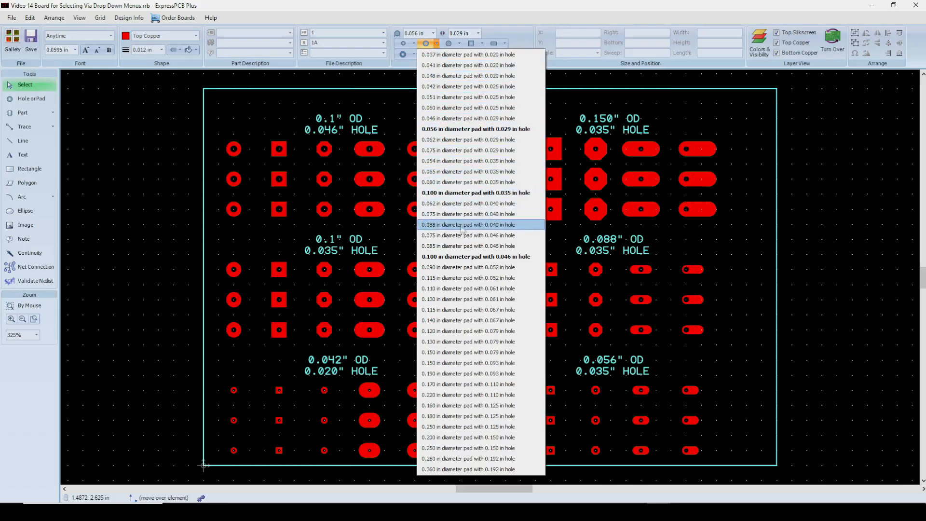
click(463, 257)
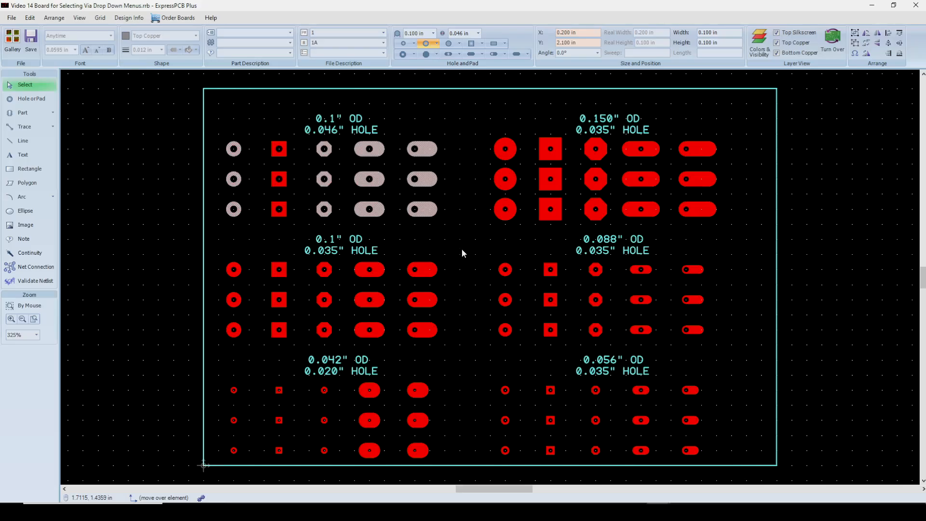
click(461, 248)
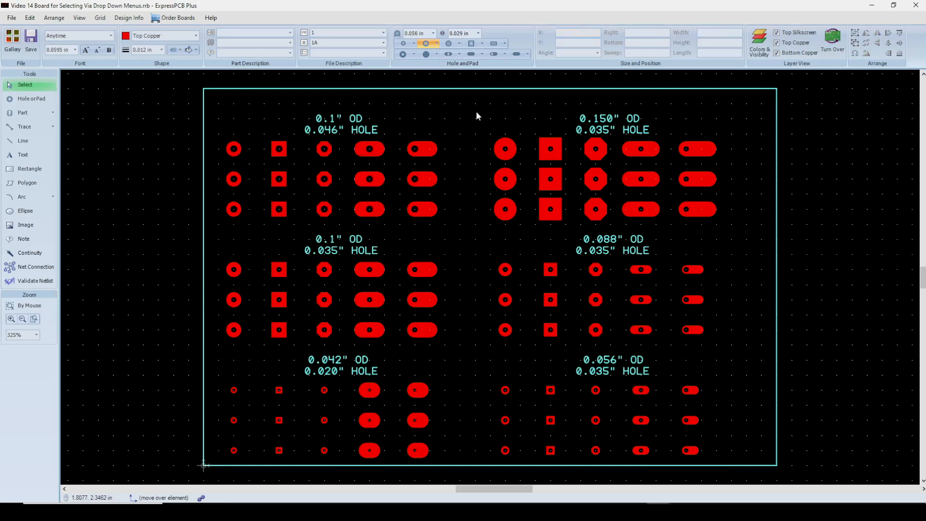
Use the long pad type to select all 0.100 in diameter pads with a 0.046 in hole, and clear the selection.
click(447, 54)
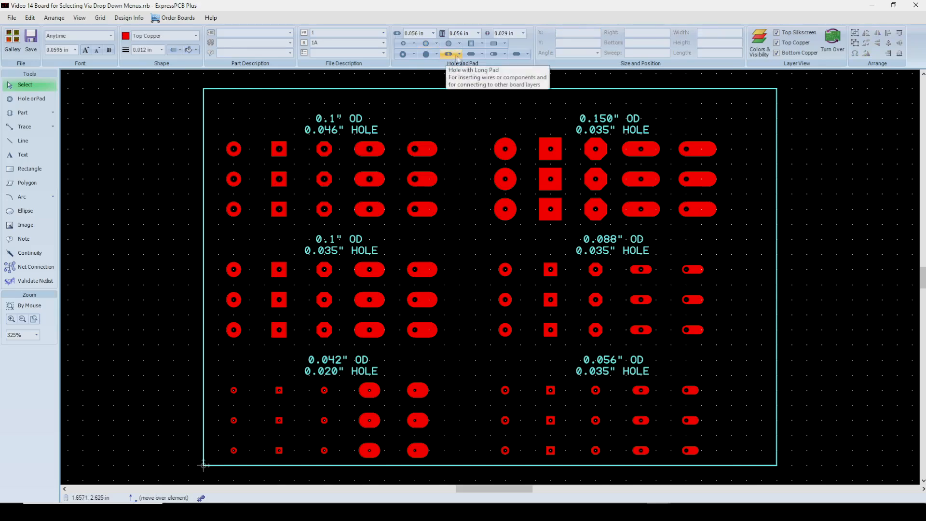
click(459, 54)
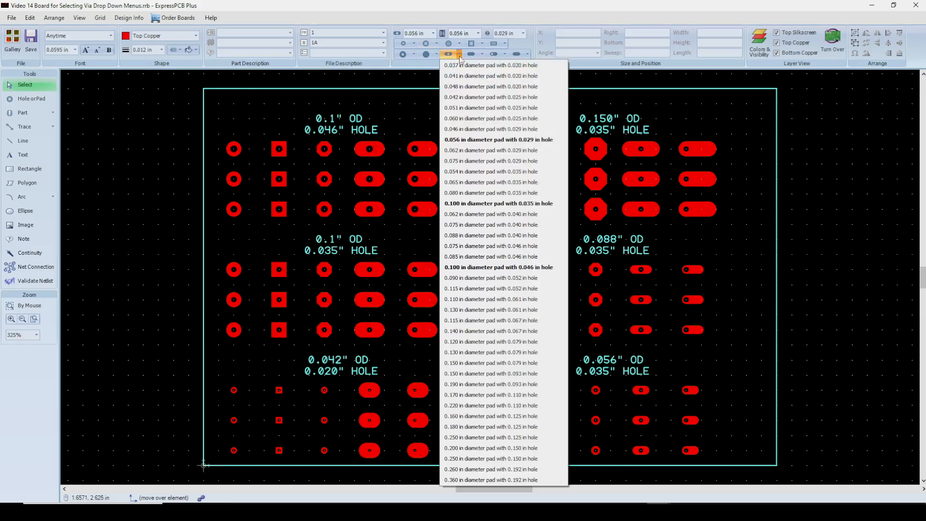
click(486, 268)
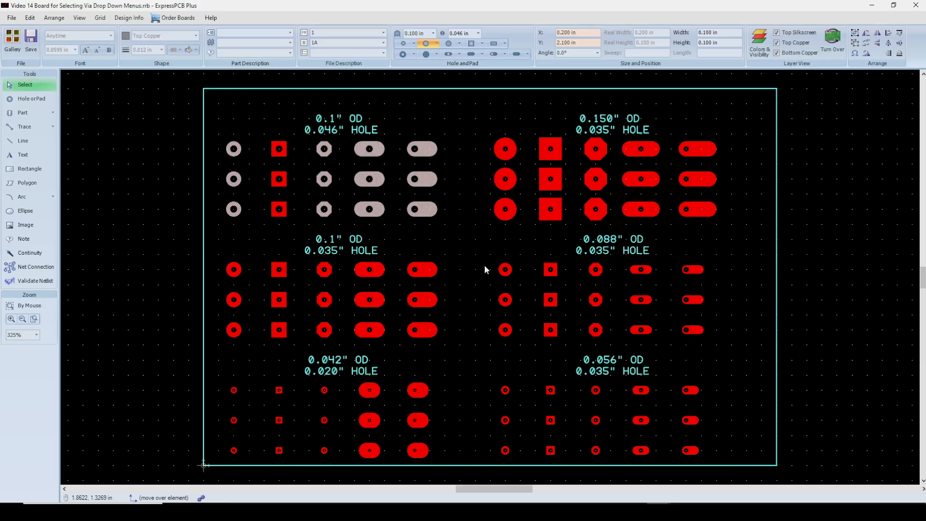
click(484, 264)
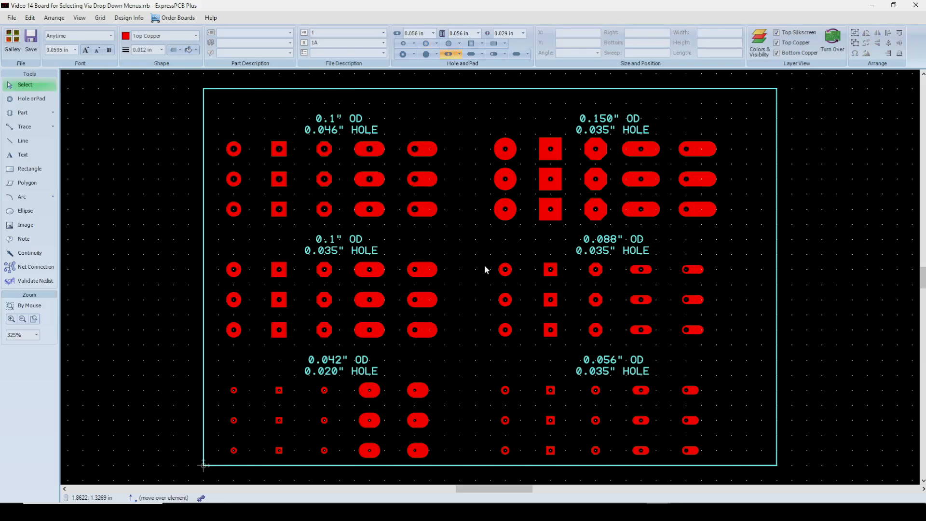
With the offset pad type active, select every pad with a 0.100 in pad diameter regardless of hole size, and clear the selection.
click(493, 54)
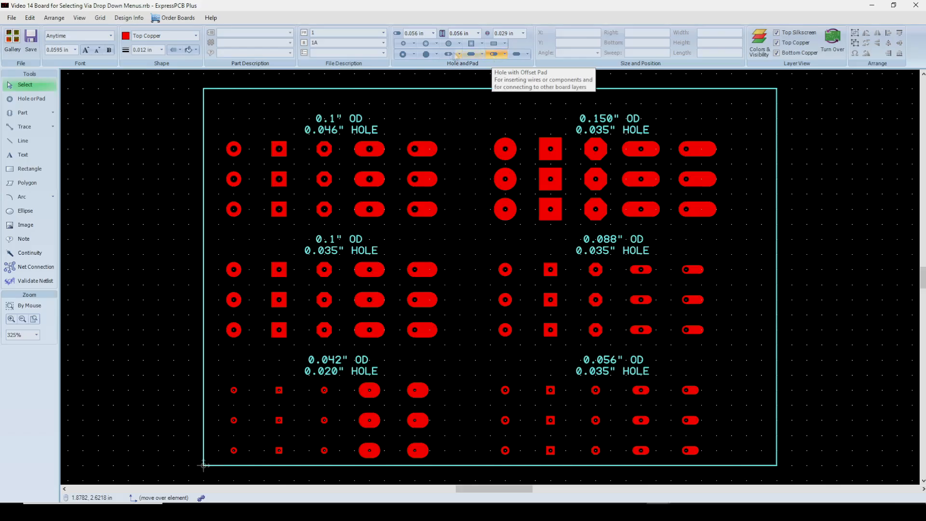
click(434, 34)
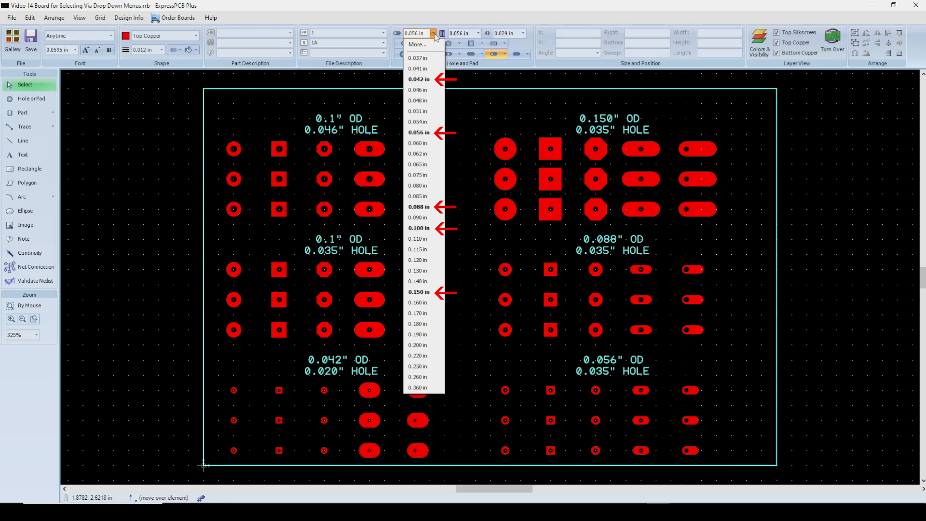
click(420, 233)
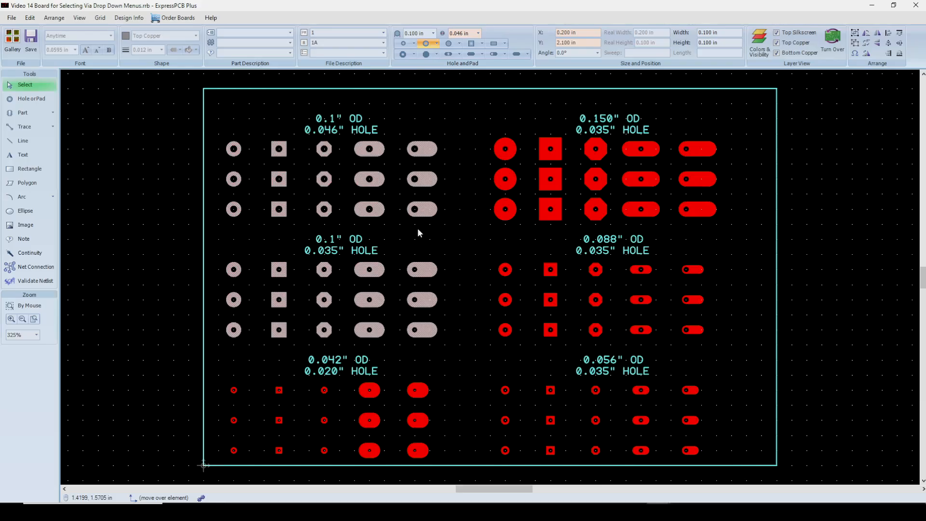
click(460, 138)
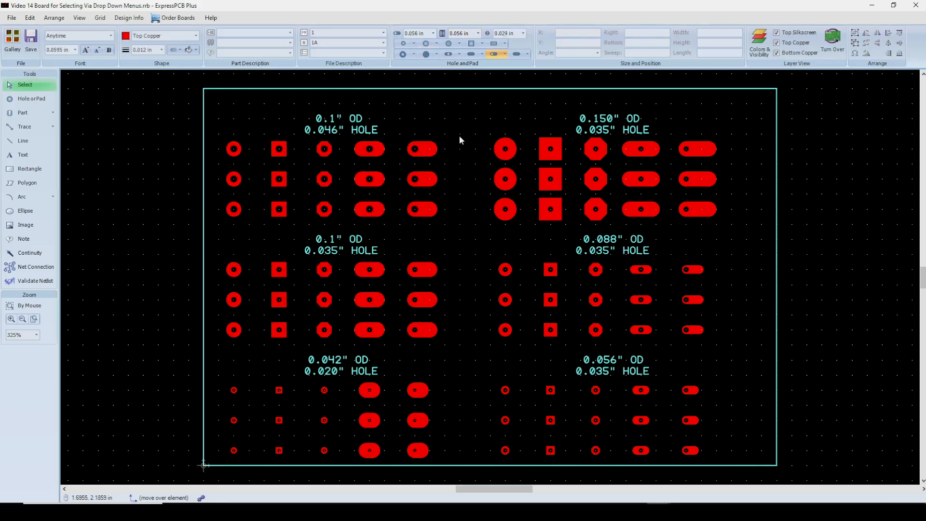
With the octagon pad type active, select every pad with a 0.046 in finished hole diameter, and clear the selection.
click(404, 54)
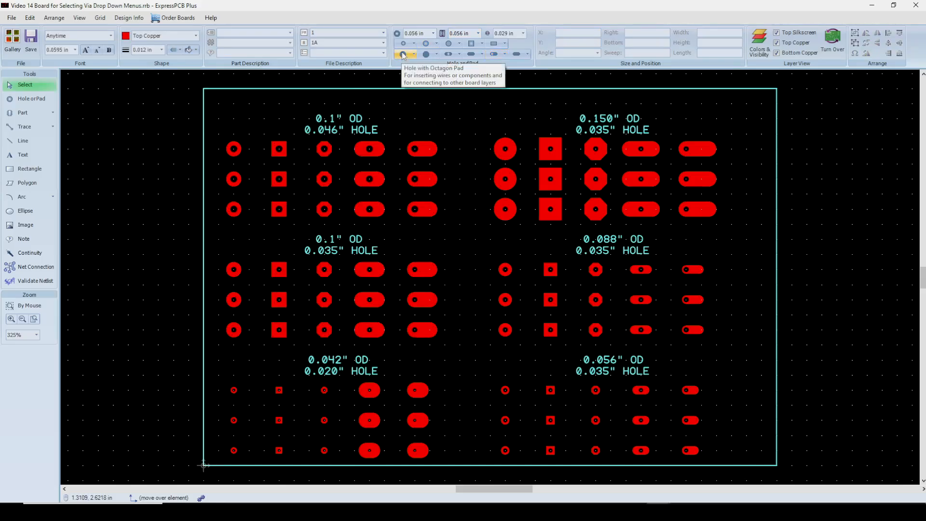
click(524, 34)
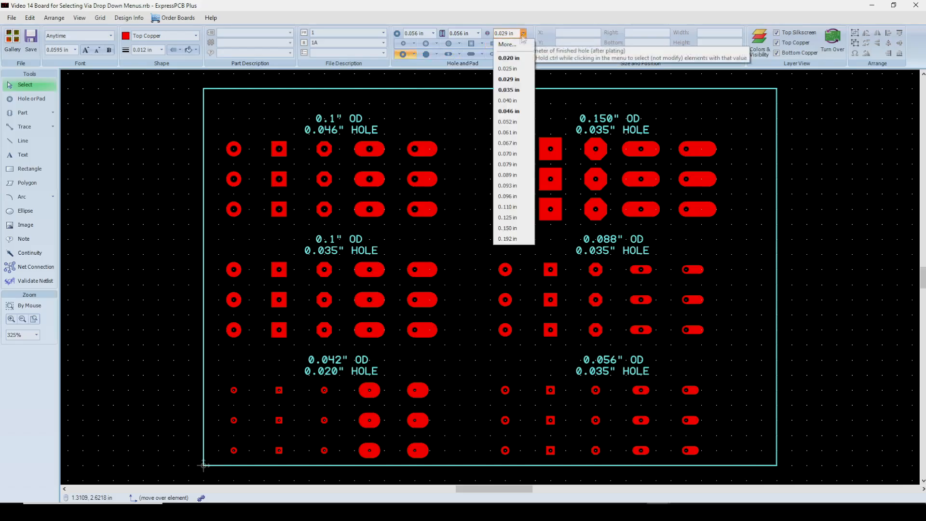
click(509, 112)
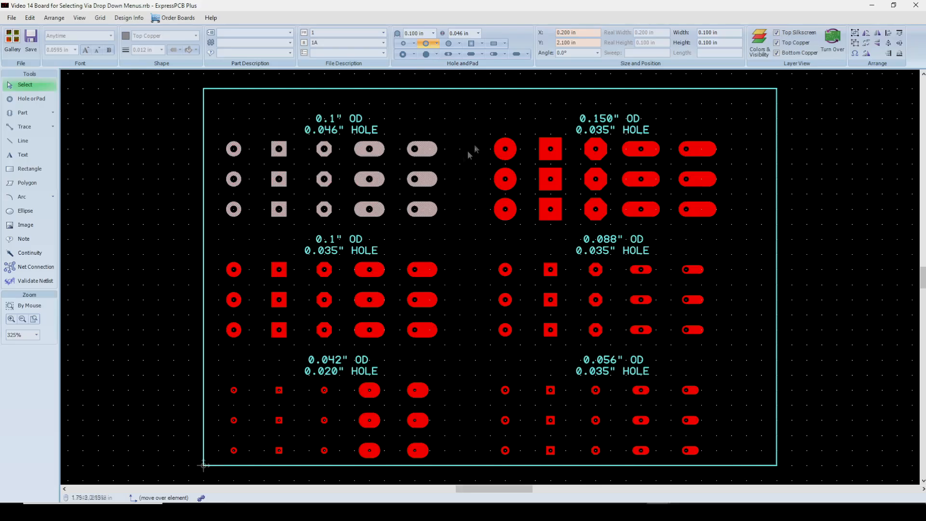
click(449, 110)
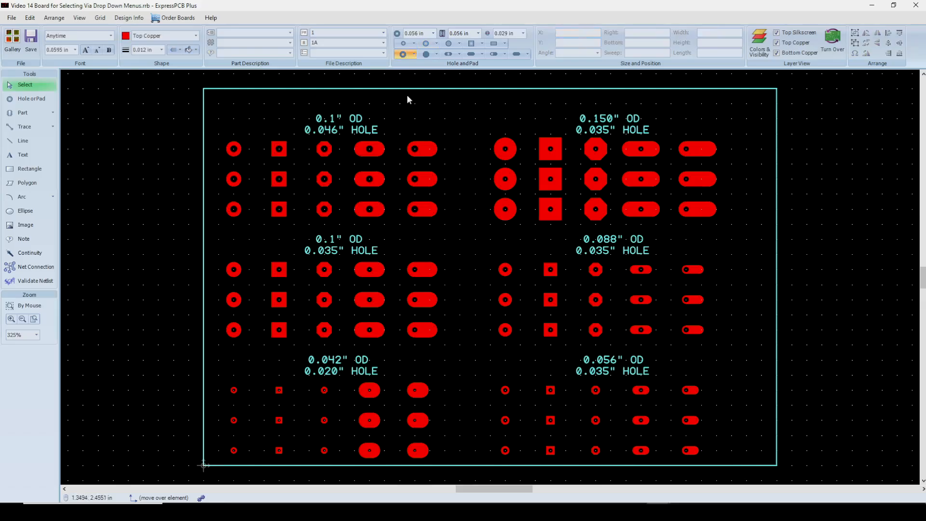
Try to change the top square pad of the 0.1" OD, 0.046" hole group to a hole with long pad.
click(280, 150)
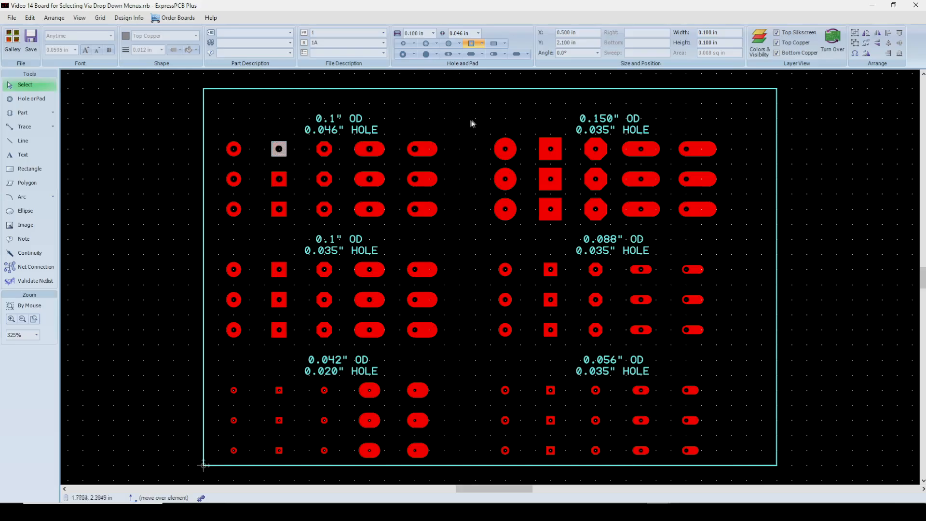
click(449, 54)
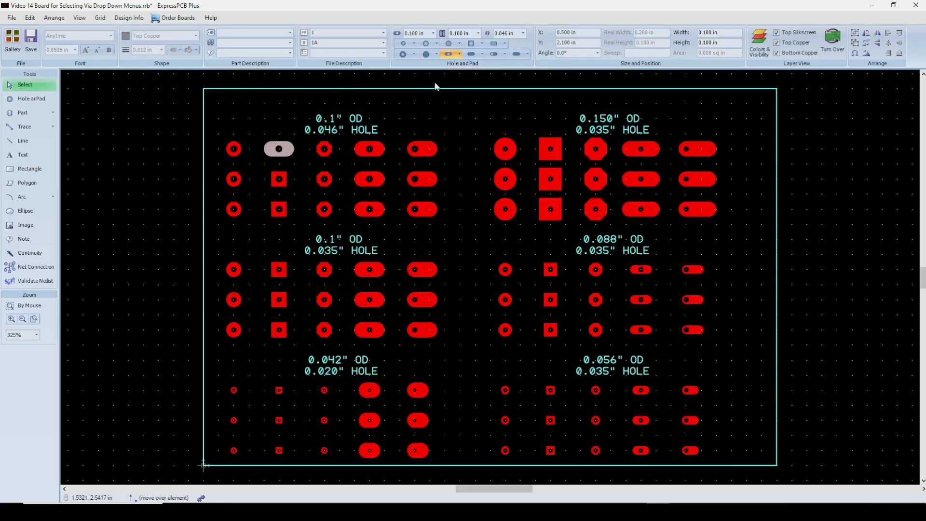
key(ctrl+z)
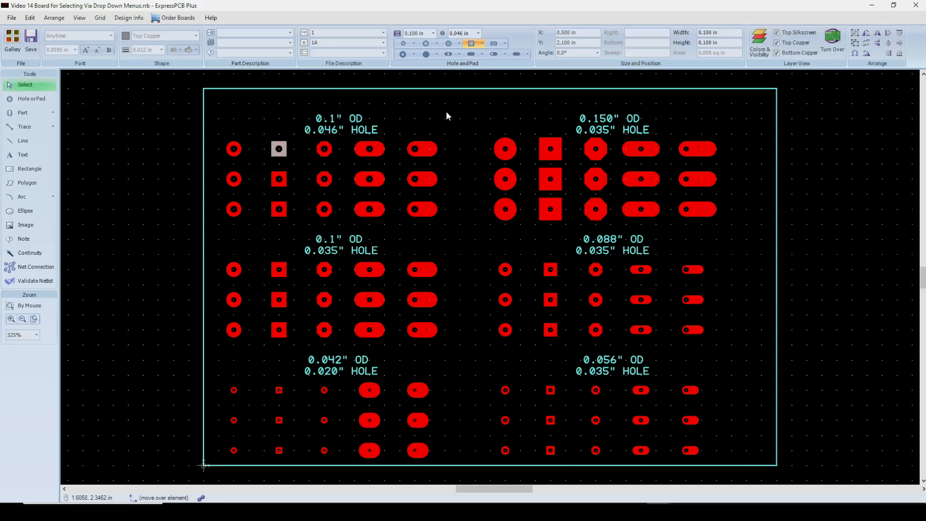
key(Escape)
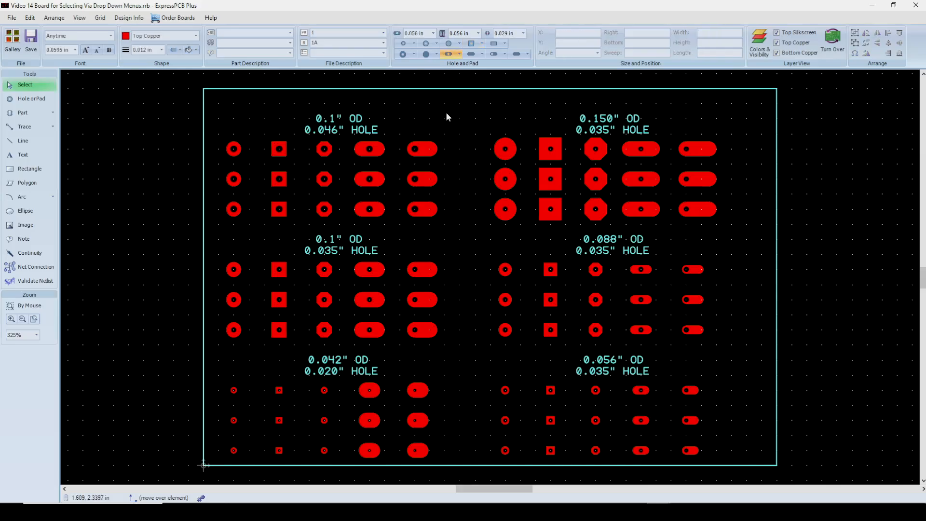
With the circular pad type active, select all pads of 0.100 in diameter and narrow the selection to those with 0.035 in holes.
click(494, 54)
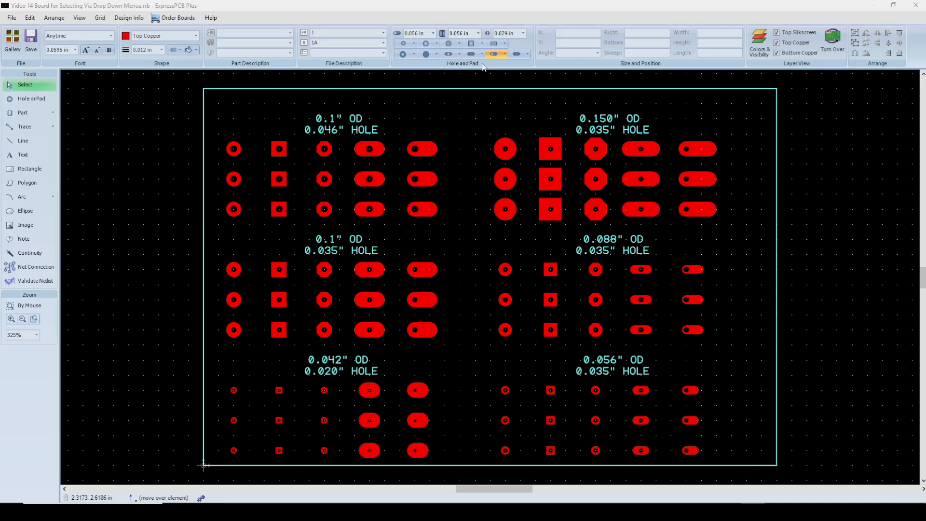
click(426, 44)
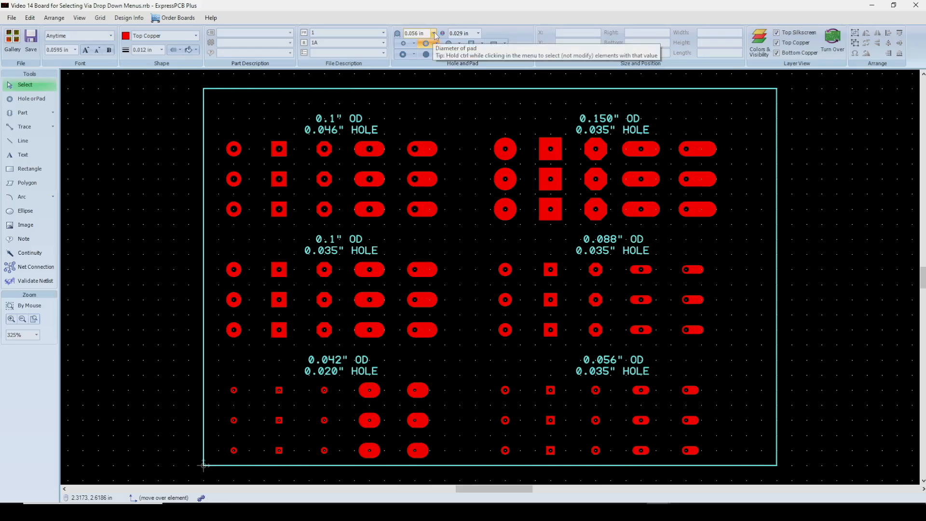
click(433, 33)
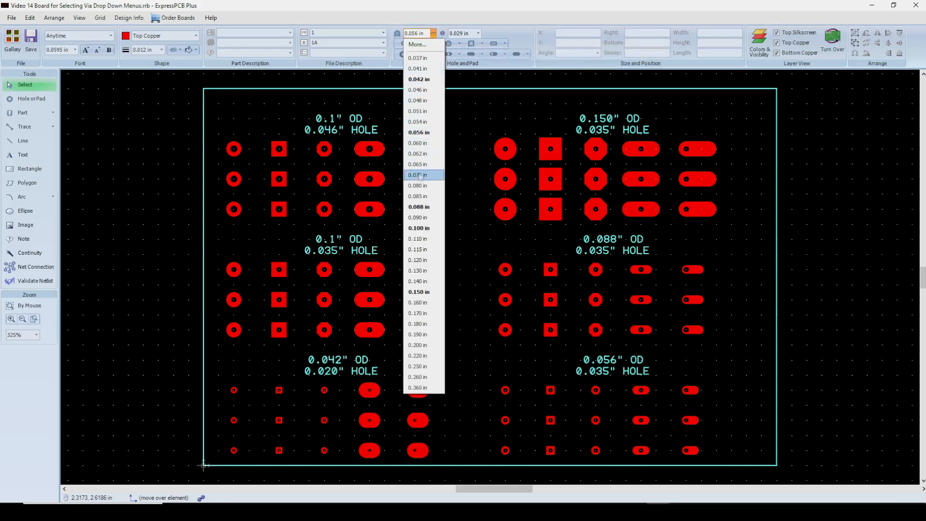
click(417, 228)
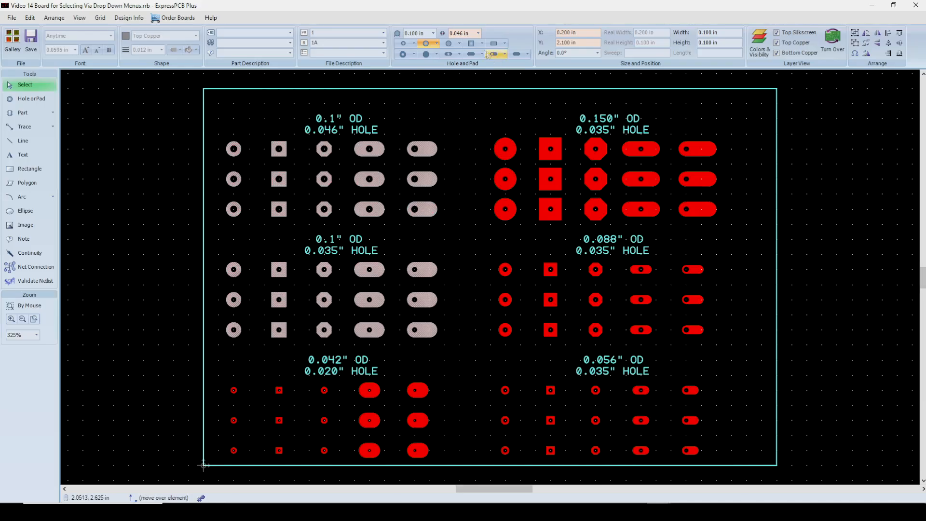
click(478, 33)
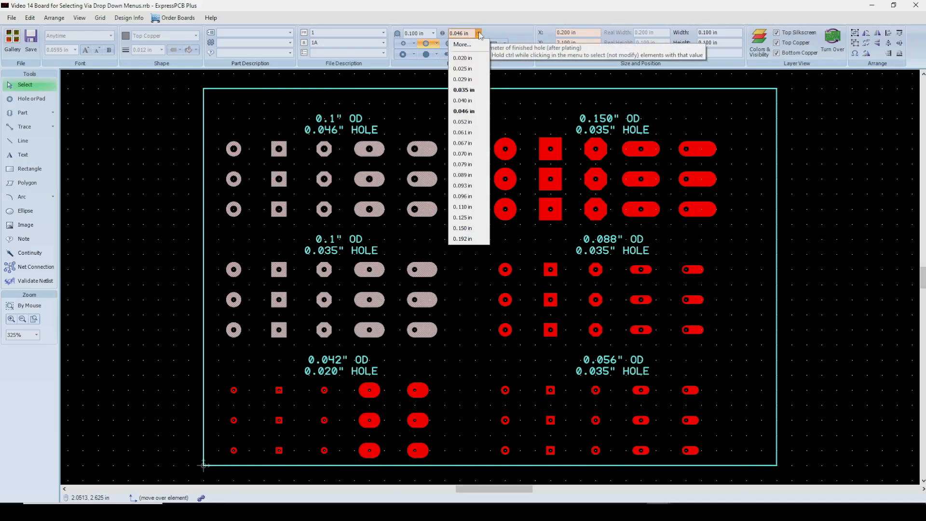
click(471, 91)
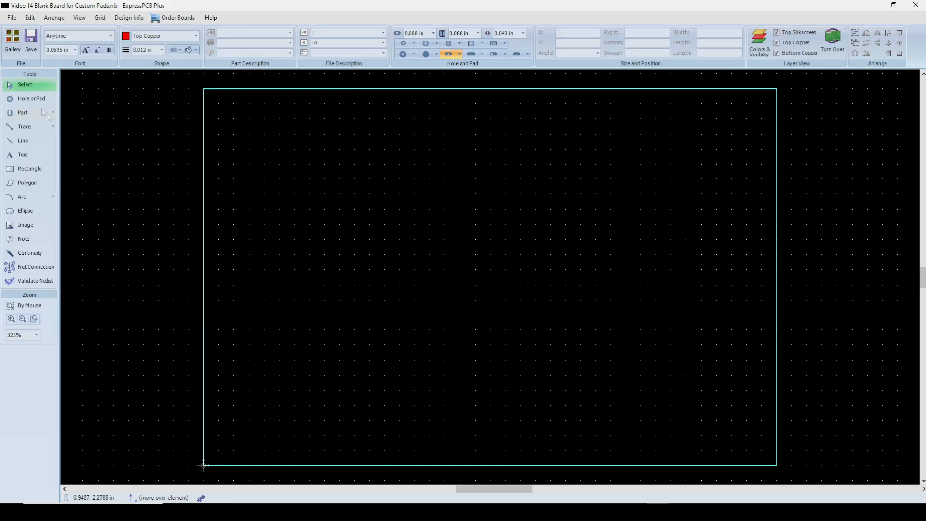
Place a circular pad of 0.056 in diameter with a 0.029 in hole on the board at X 1.700 in, Y 1.500 in.
click(30, 98)
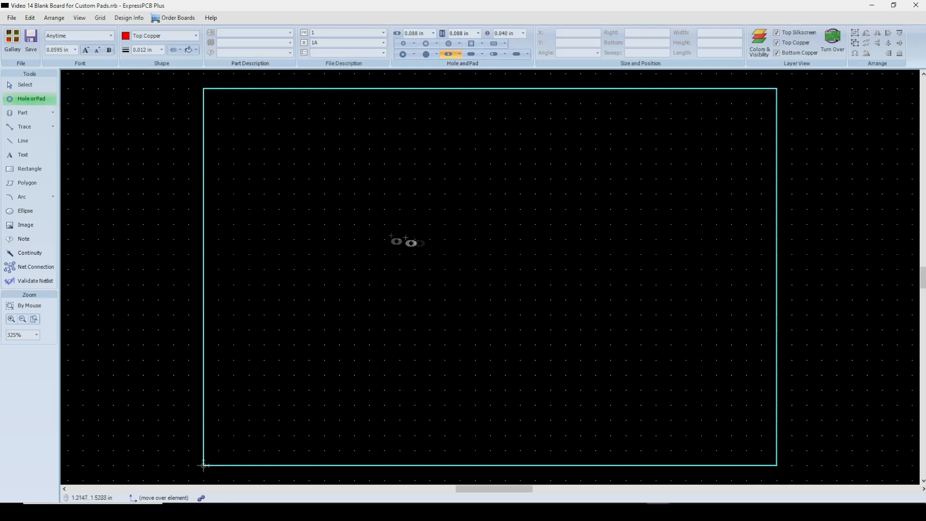
click(426, 45)
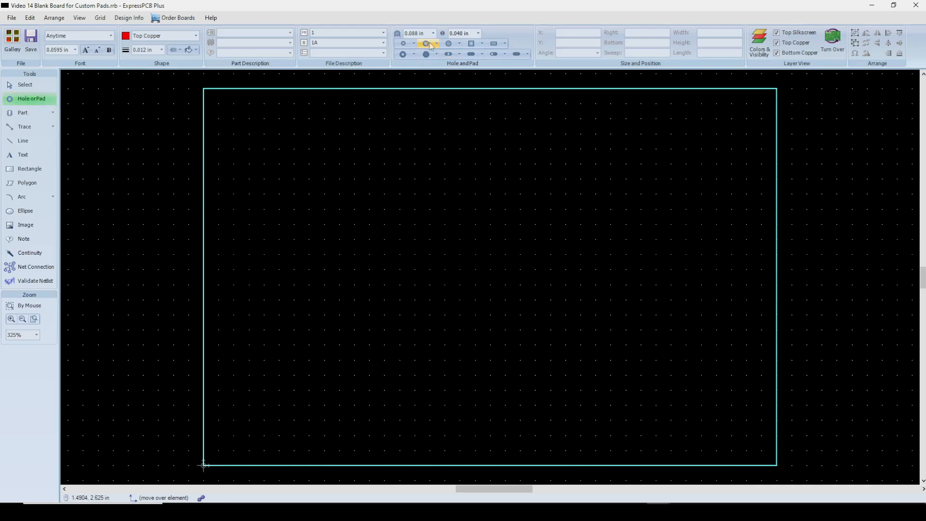
click(437, 44)
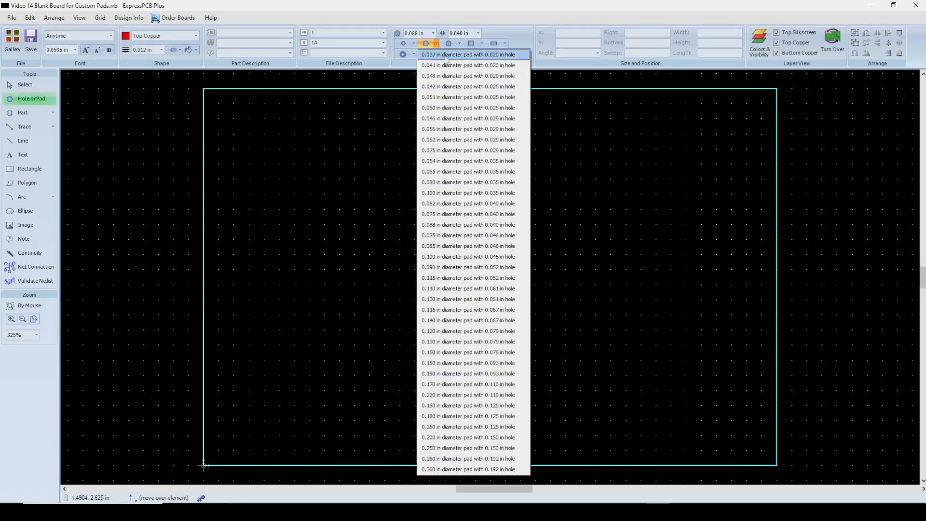
click(450, 129)
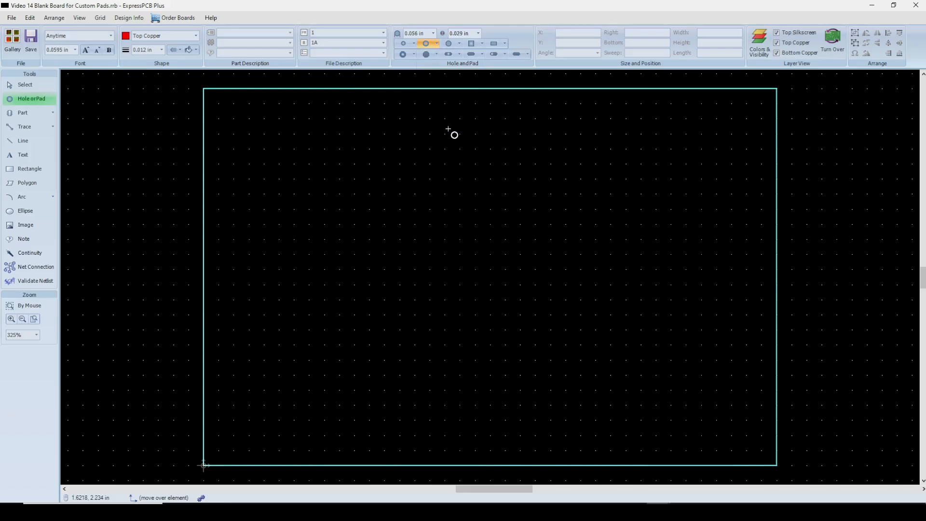
click(459, 239)
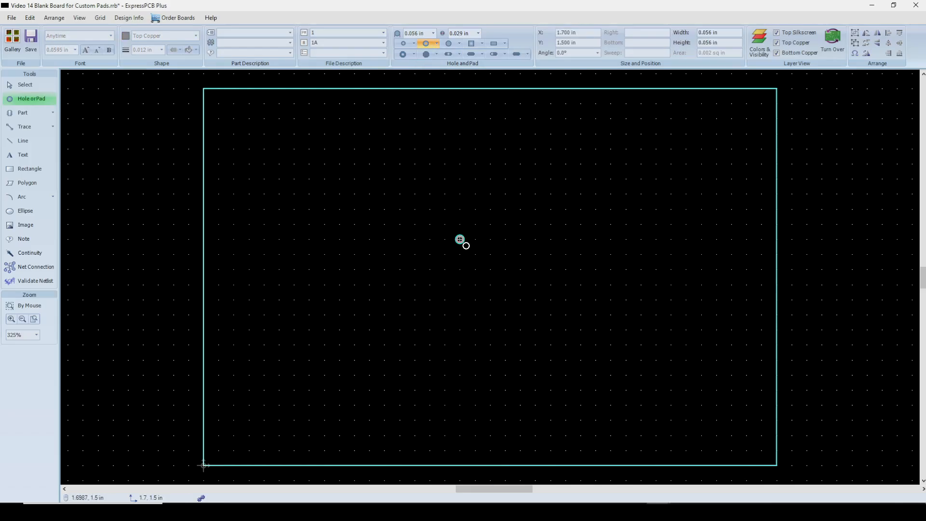
scroll(460, 240, up, 2)
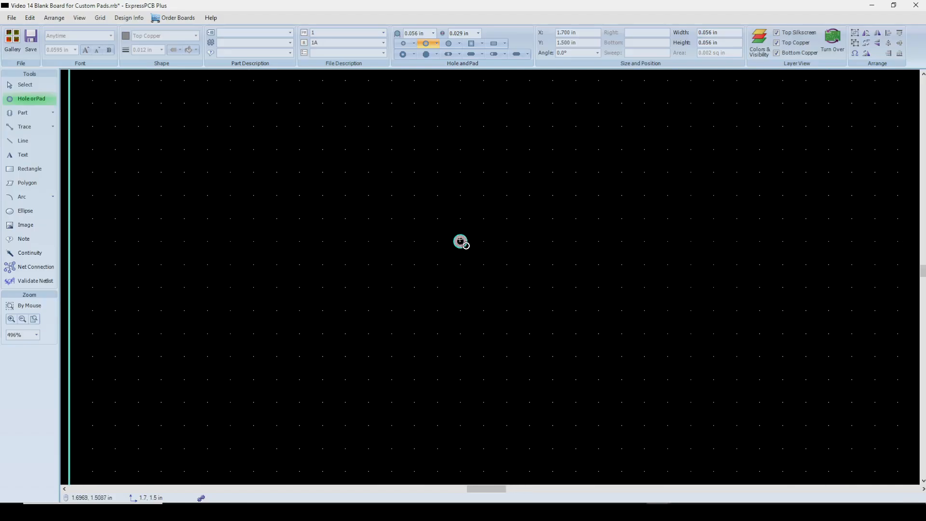
scroll(460, 240, up, 1)
scroll(461, 240, up, 1)
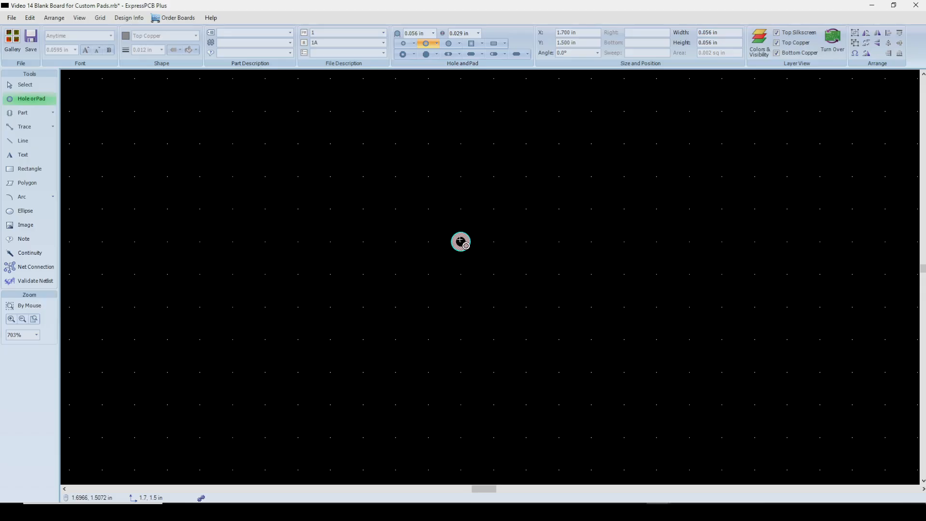
key(Escape)
key(Escape)
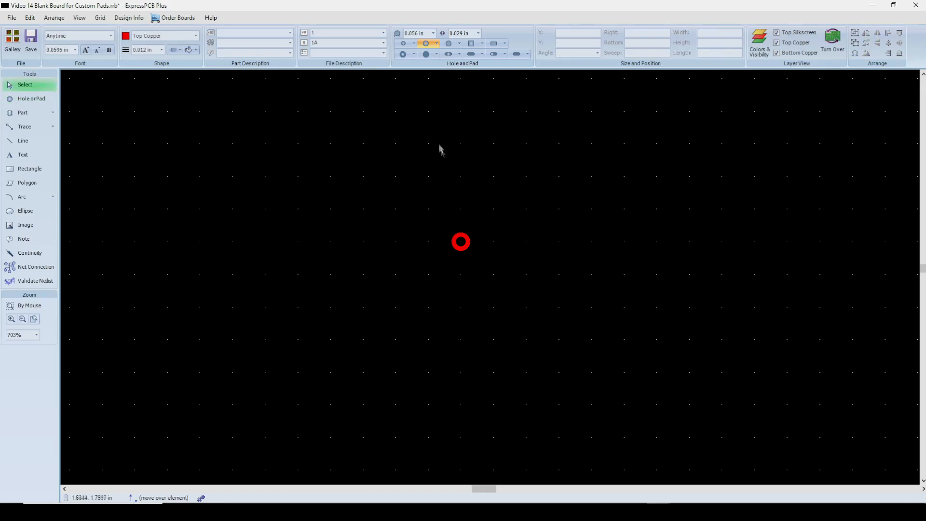
Place two round 0.056 in pads without holes on top copper beside the hole pad, at X 1.650 in and X 1.750 in, Y 1.500 in.
click(448, 44)
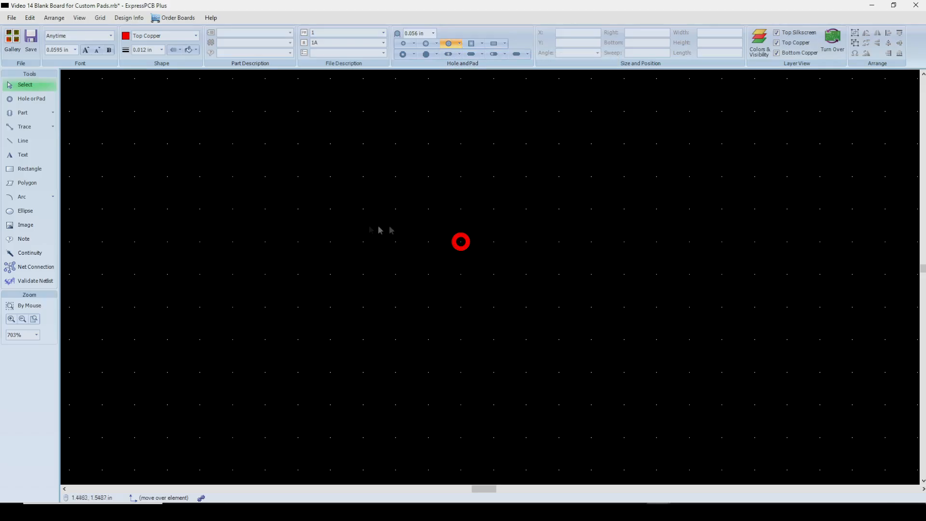
click(31, 101)
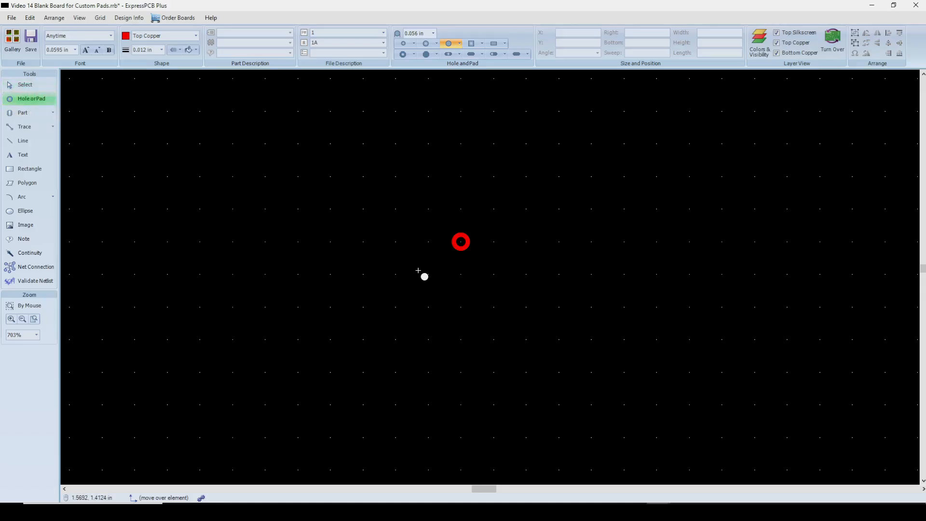
click(439, 242)
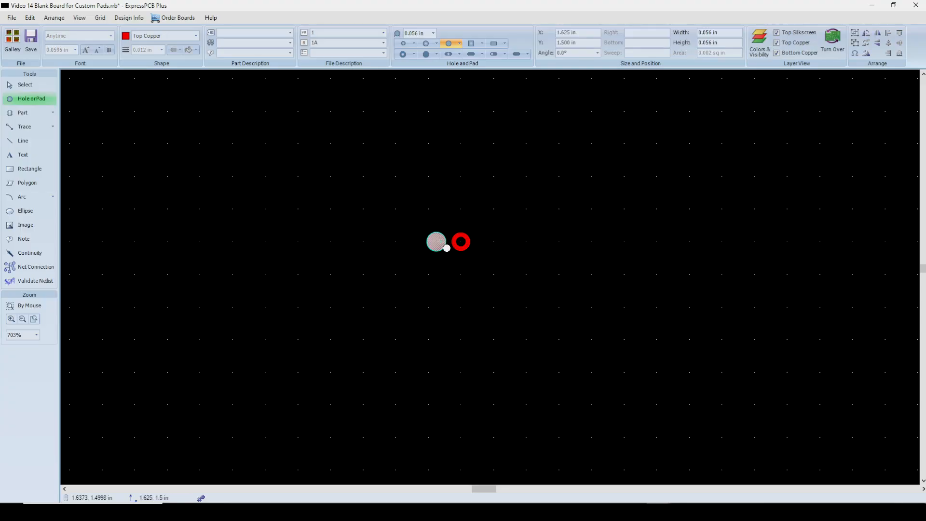
click(481, 243)
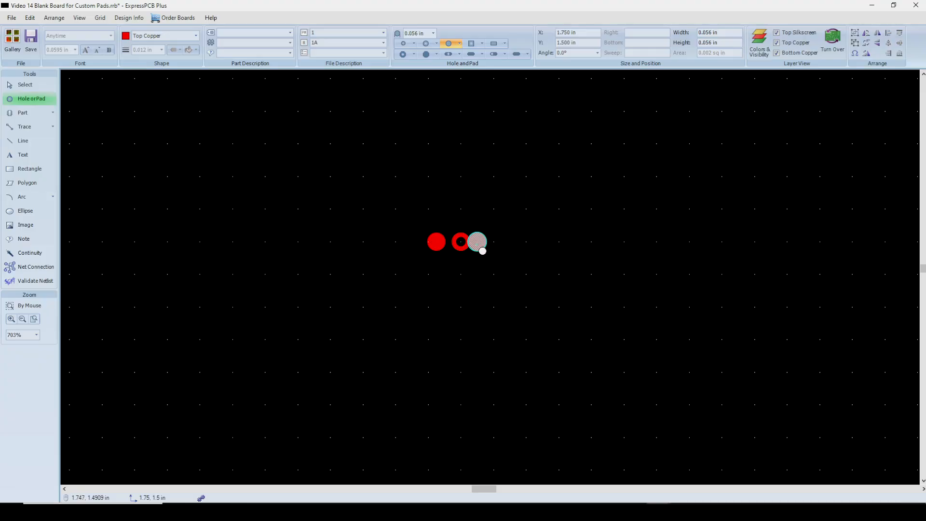
key(Escape)
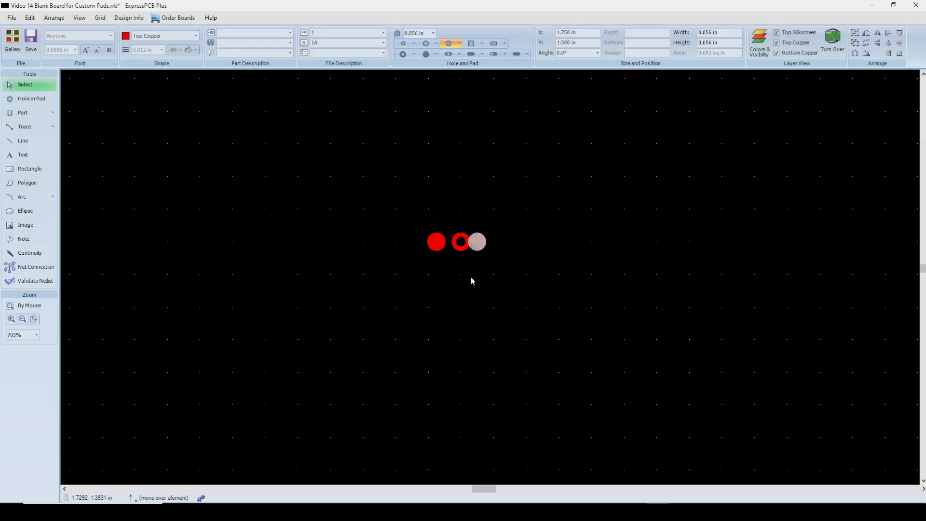
click(435, 245)
drag(436, 244, 442, 246)
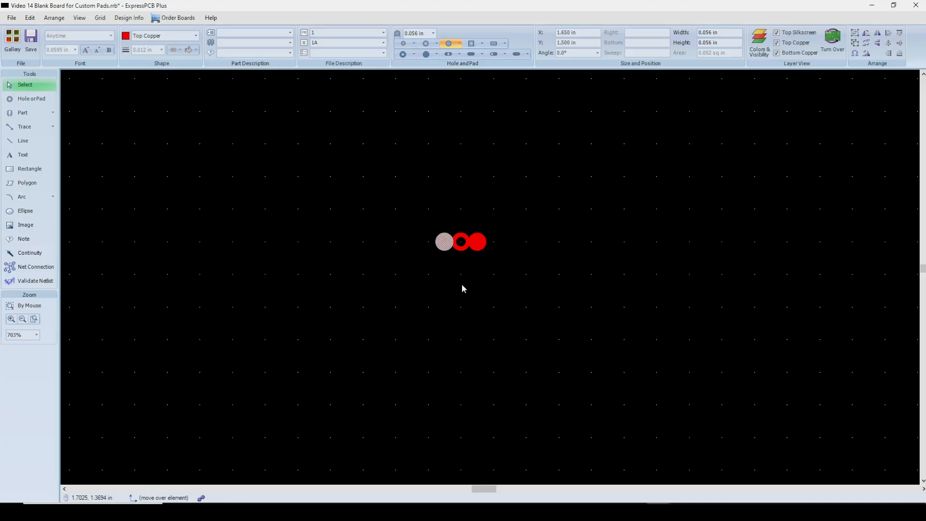
Draw a 0.056 in wide top copper trace from the left solid pad to the right one, across the hole pad.
click(32, 128)
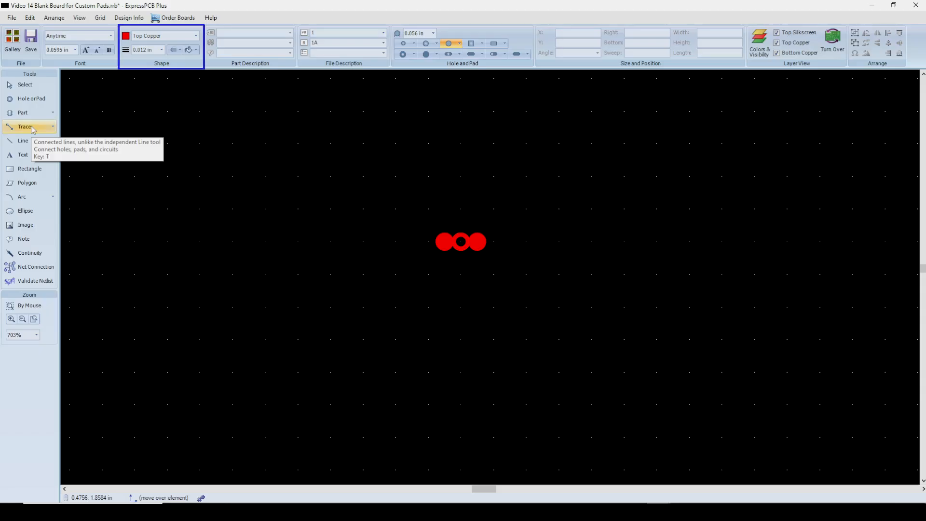
click(33, 129)
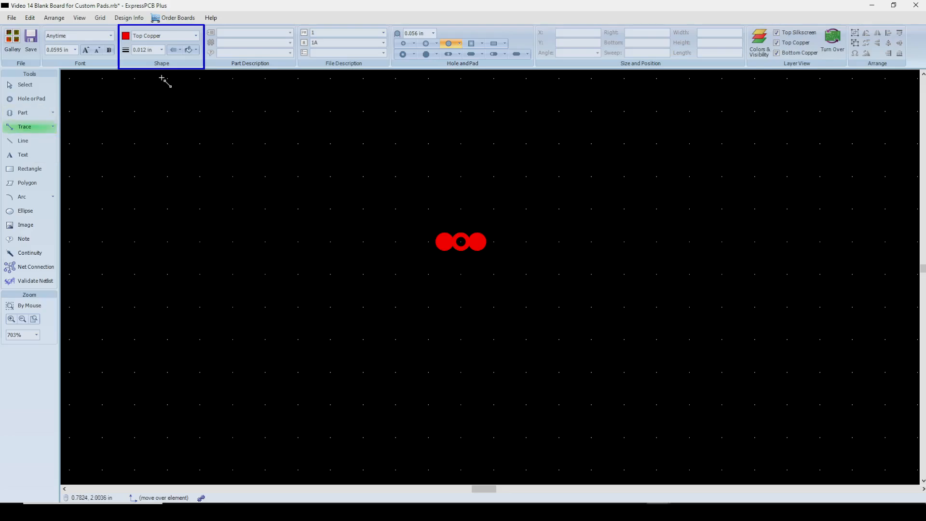
click(162, 50)
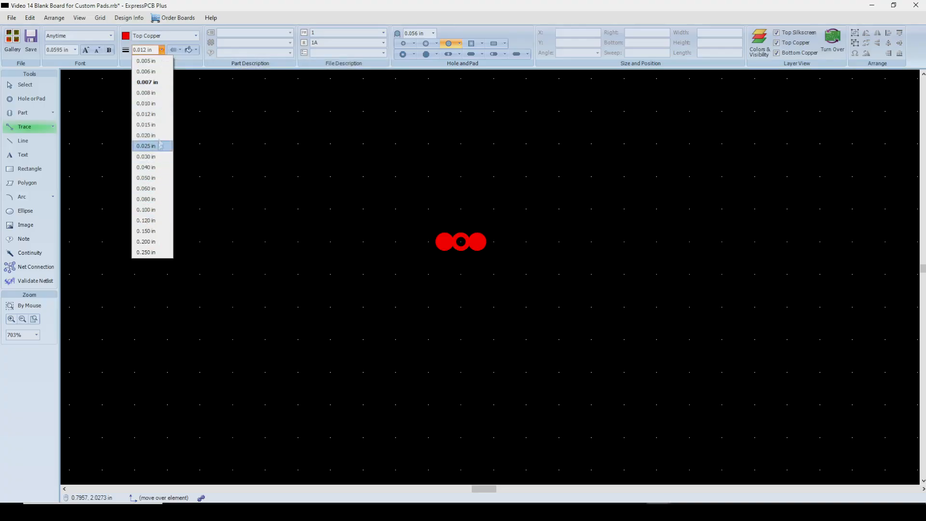
click(154, 50)
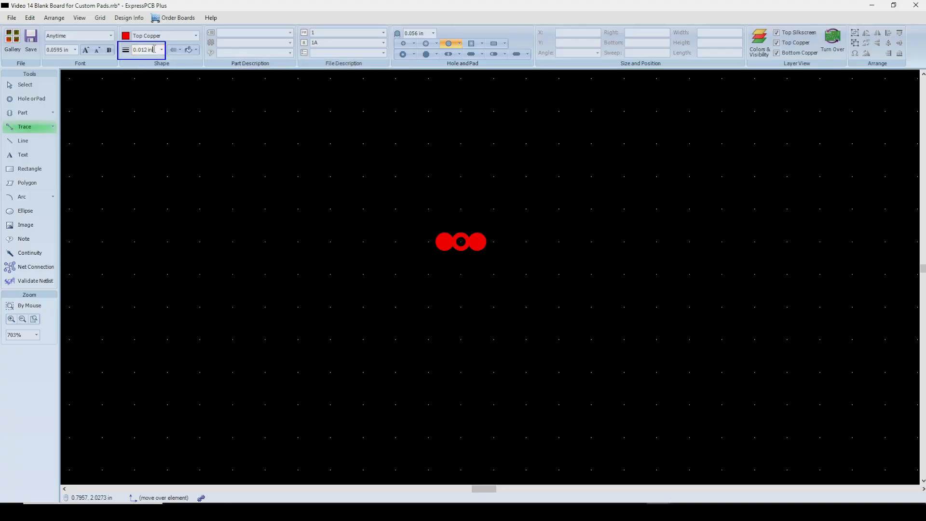
triple_click(155, 50)
text(0.056)
key(Return)
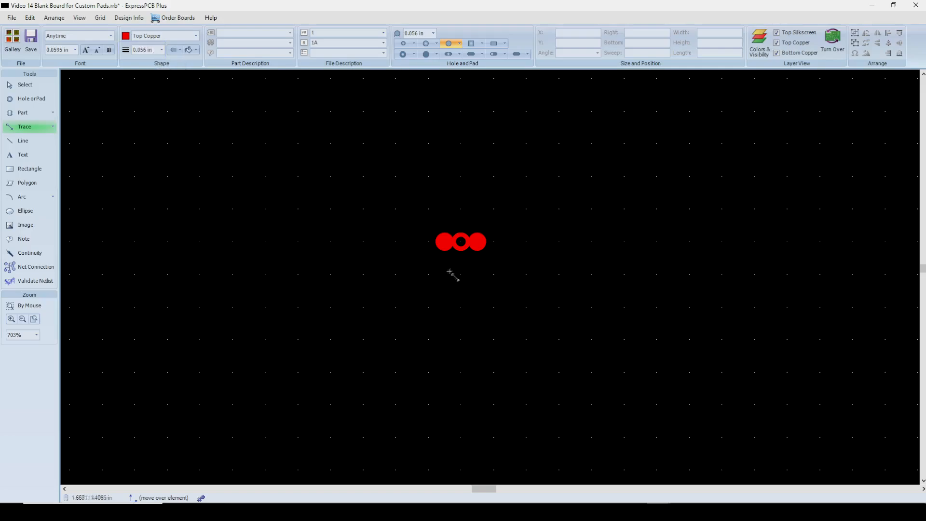
click(445, 242)
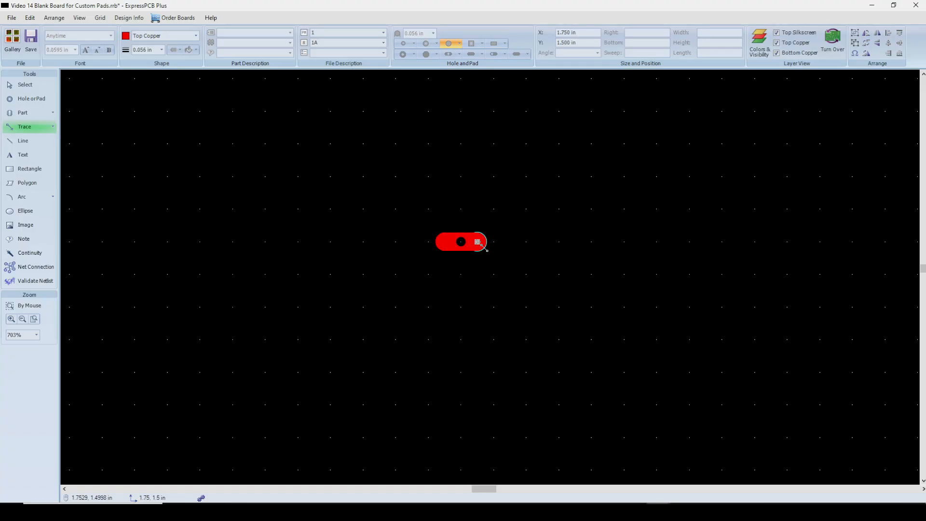
click(477, 242)
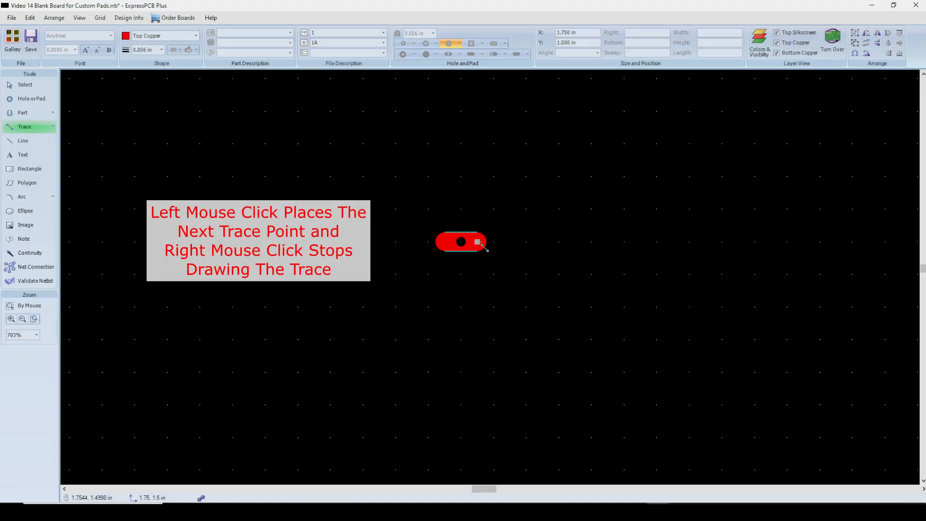
right_click(495, 273)
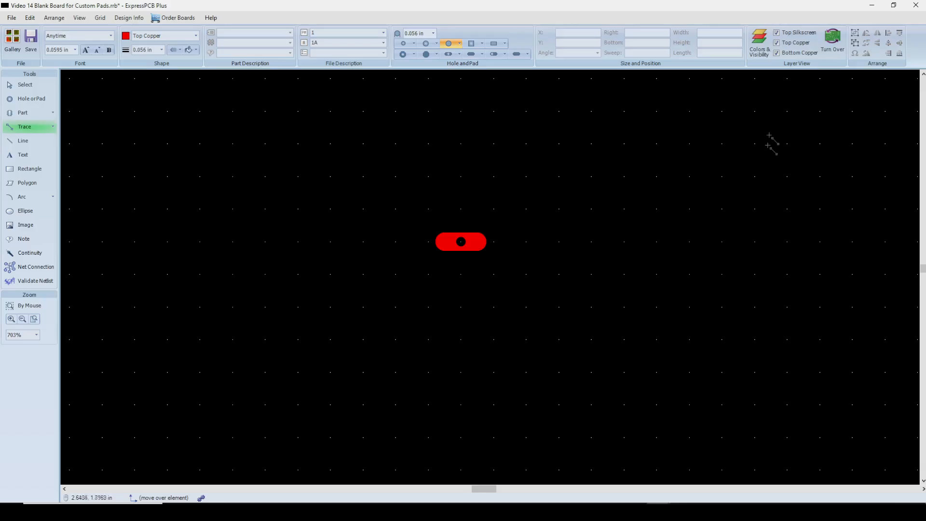
Hide the Top Copper layer to inspect the pad's bottom copper, show the layer again and leave the Trace tool.
click(777, 43)
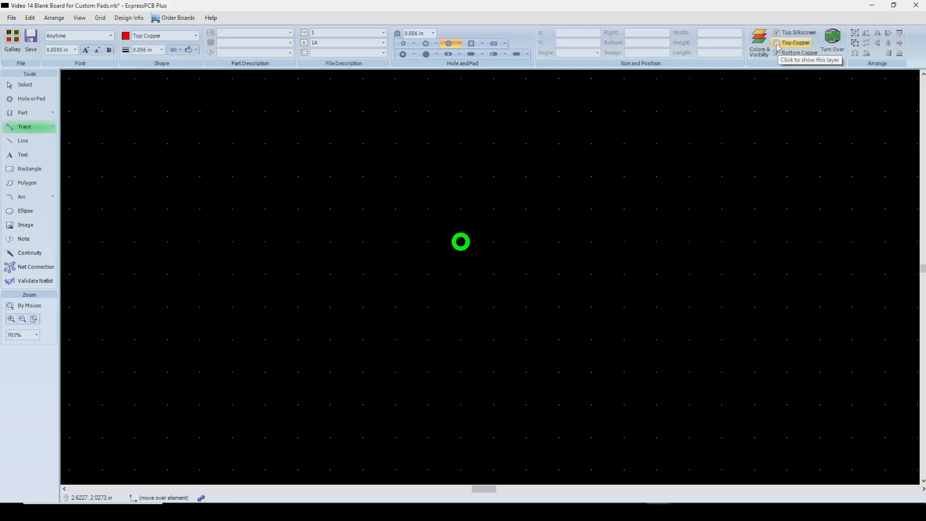
click(777, 43)
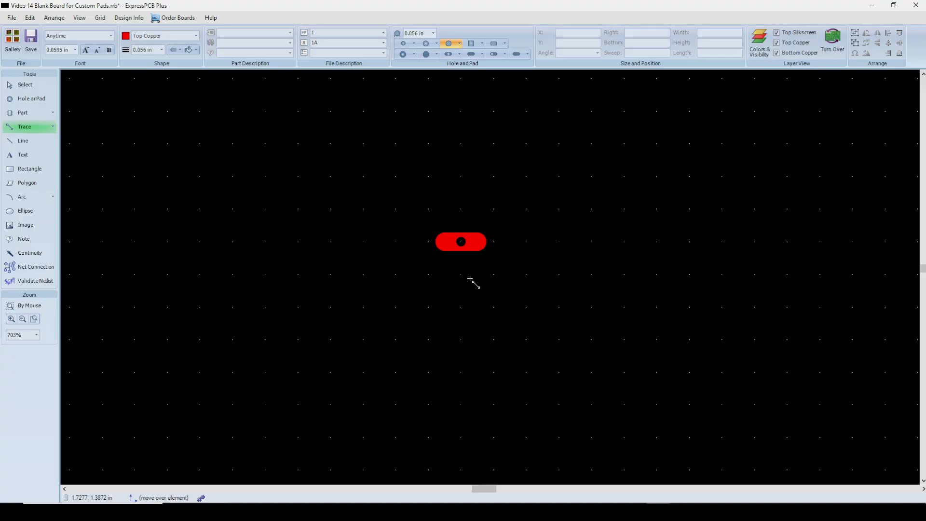
key(Escape)
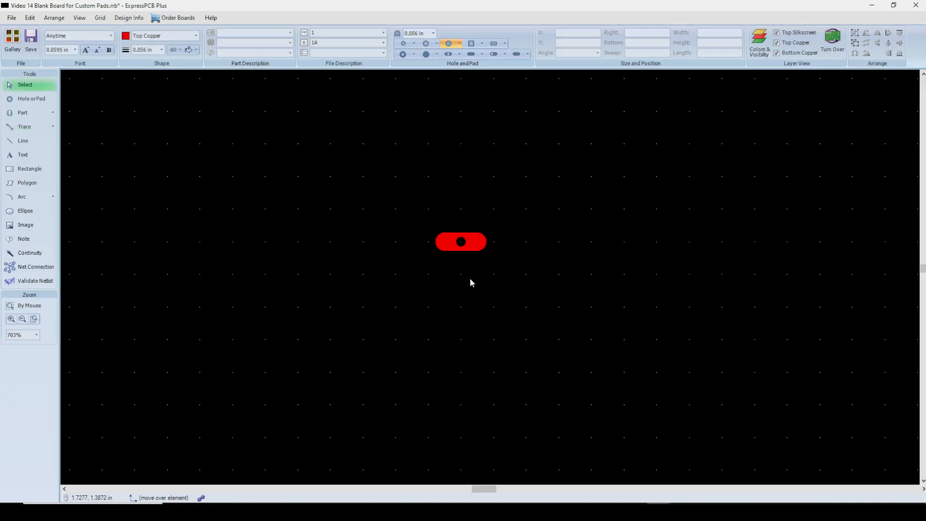
Copy the whole elongated pad straight down to Y 1.375 in and put the copy's solid pads and trace on Bottom Copper.
drag(419, 214, 515, 277)
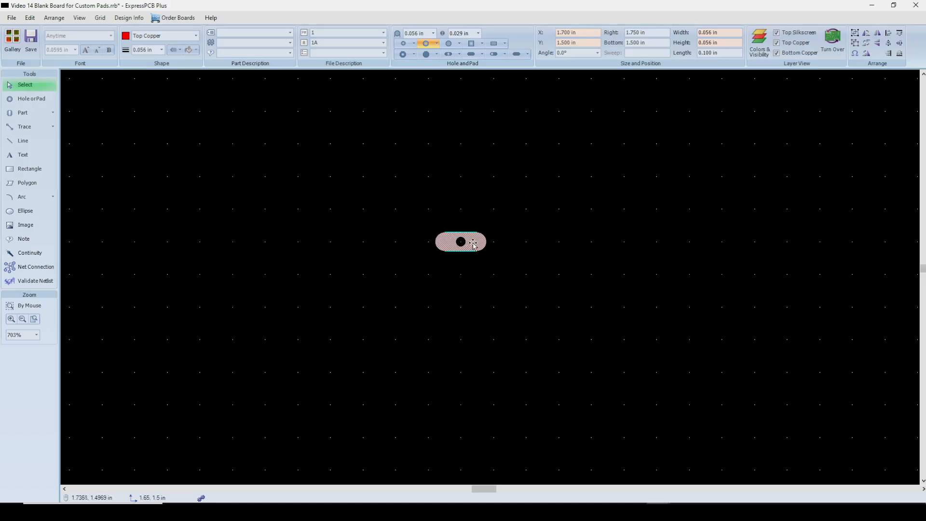
drag(474, 245, 472, 286)
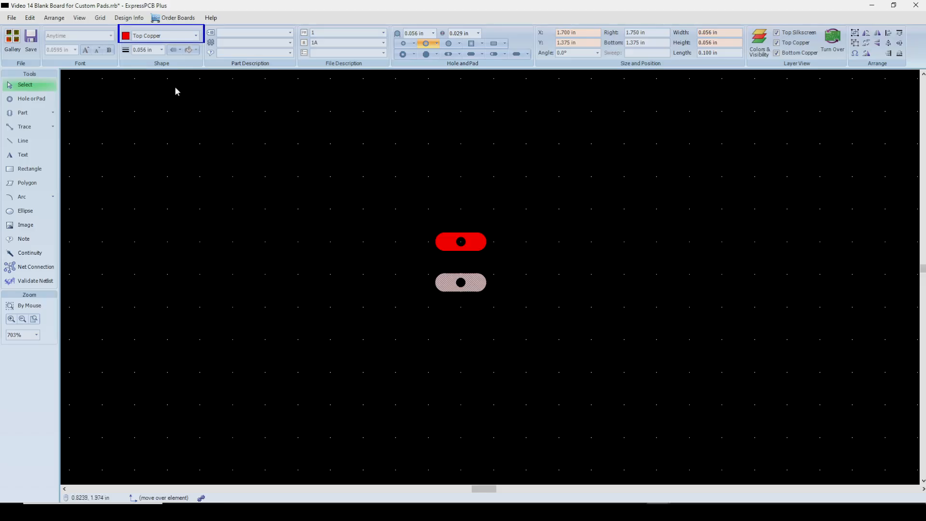
click(195, 36)
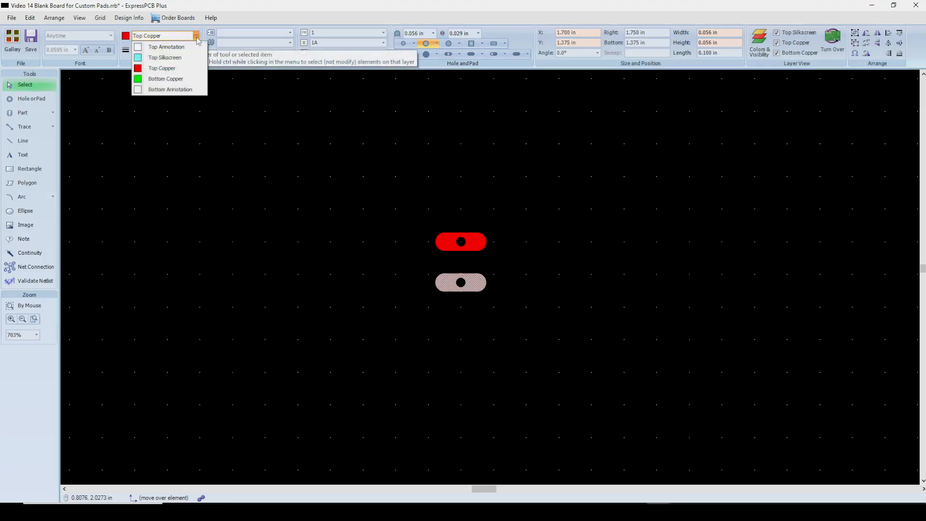
click(162, 79)
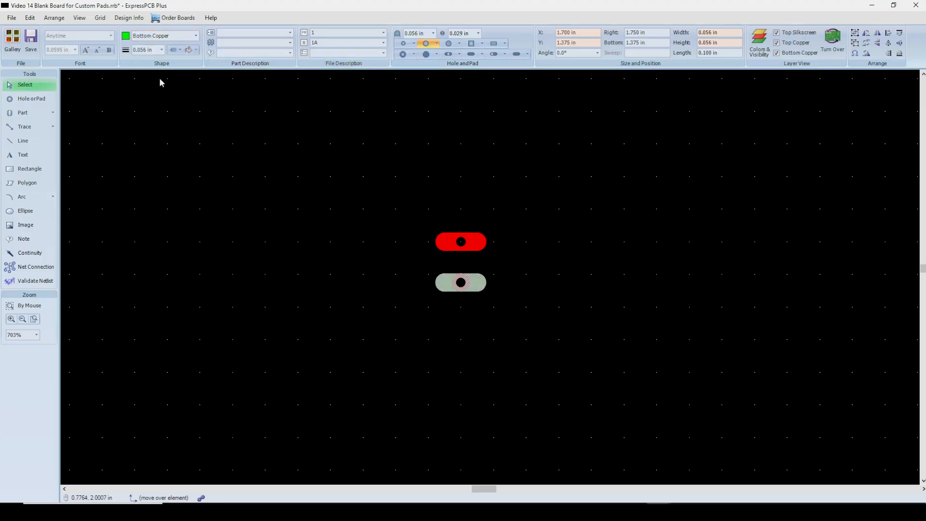
click(520, 255)
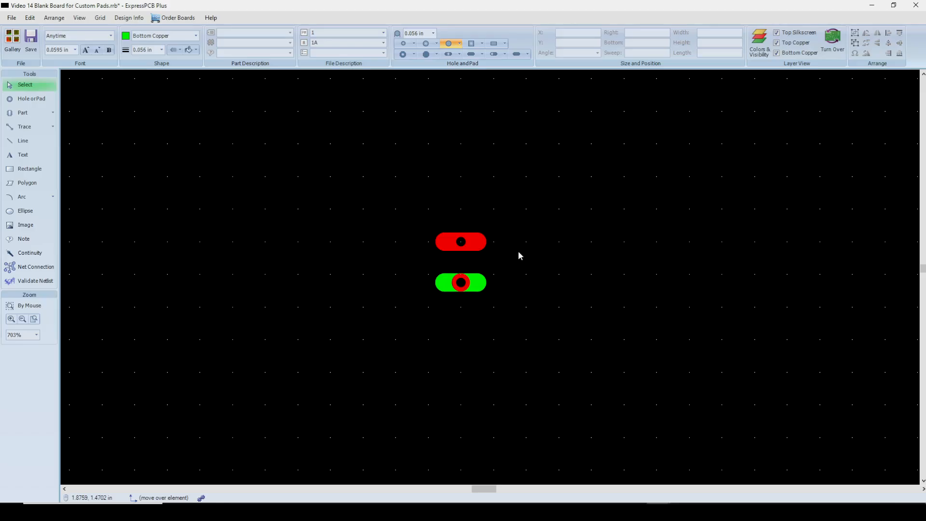
Delete the hole pad from the bottom copper copy and move its remaining pieces onto the original pad at Y 1.500 in.
click(461, 288)
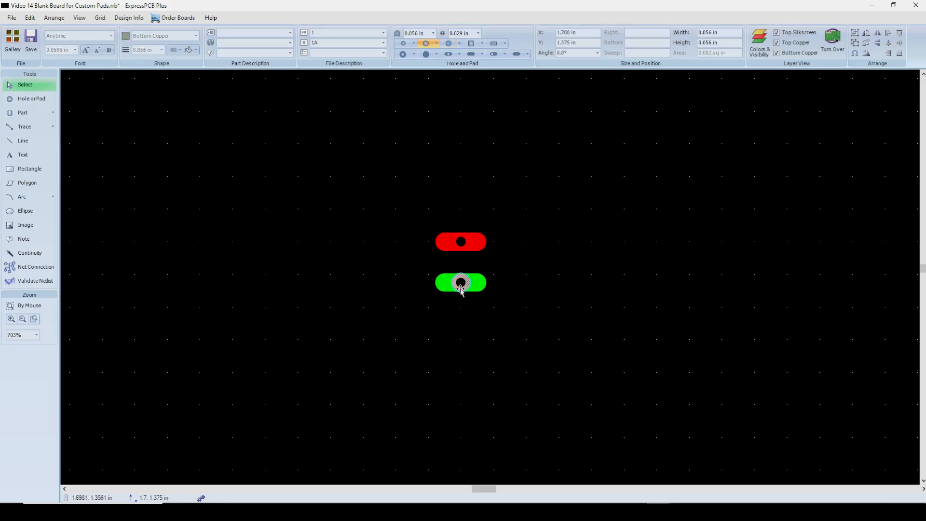
key(Delete)
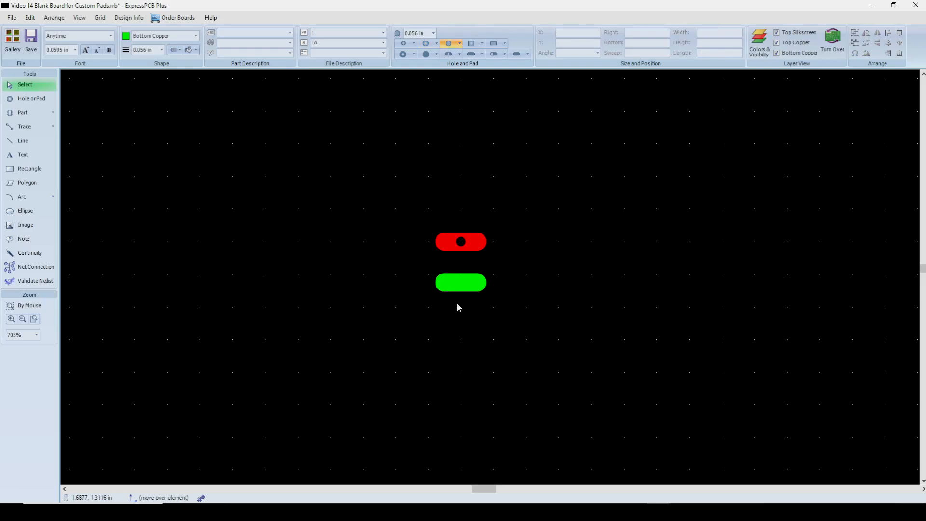
drag(425, 261, 515, 311)
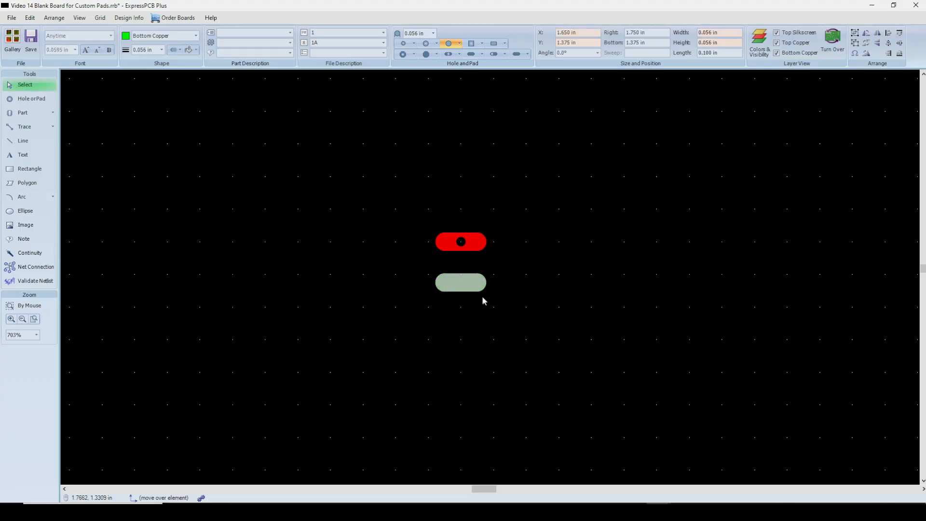
drag(470, 284, 468, 246)
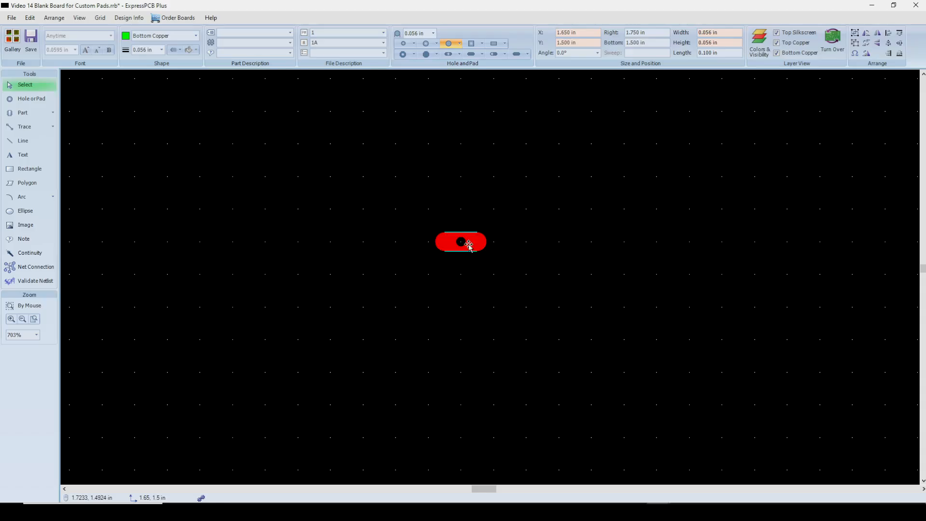
click(539, 296)
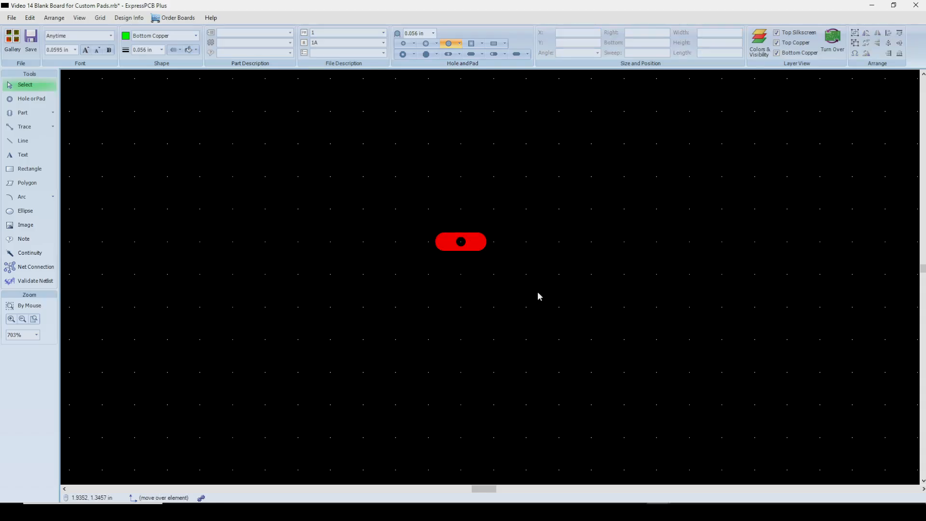
drag(409, 211, 514, 278)
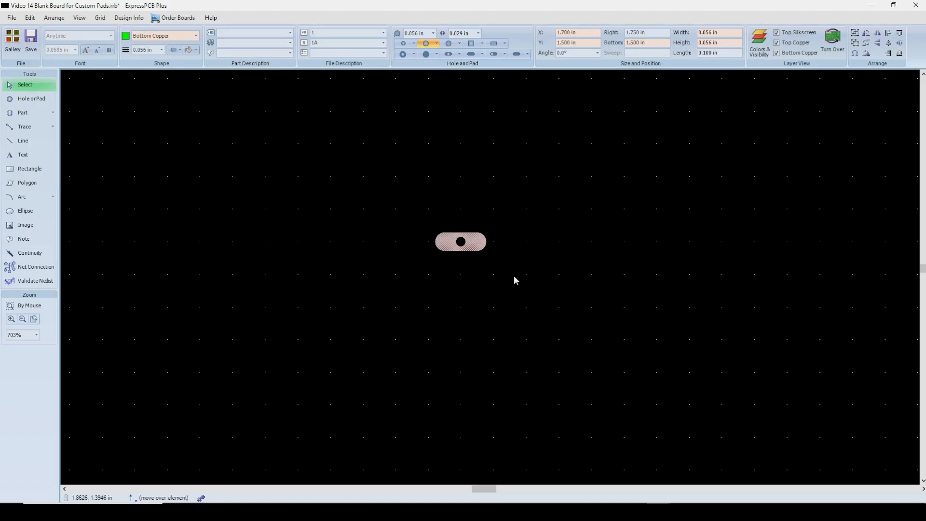
right_click(506, 241)
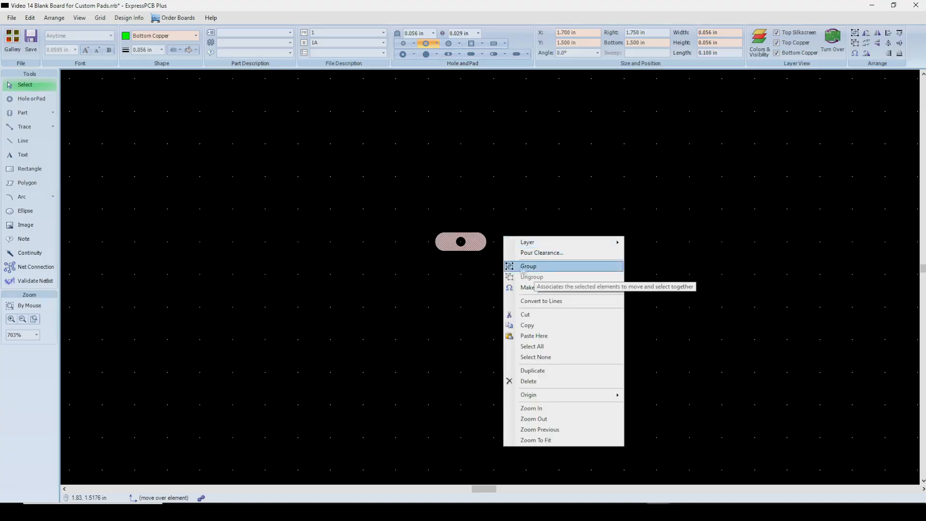
click(484, 284)
click(483, 284)
drag(419, 227, 524, 265)
click(54, 18)
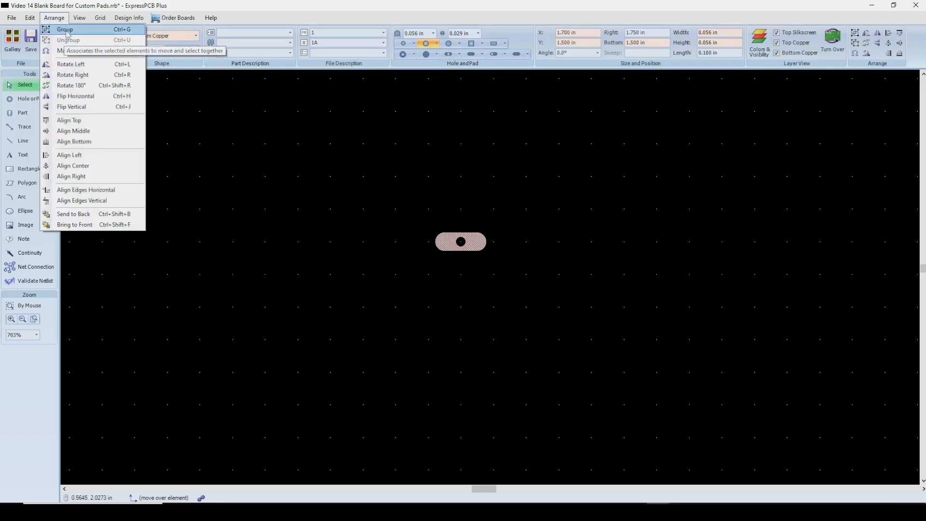
click(265, 149)
Group all pieces of the elongated pad at X 1.700 in, Y 1.500 in into one element.
drag(406, 220, 527, 276)
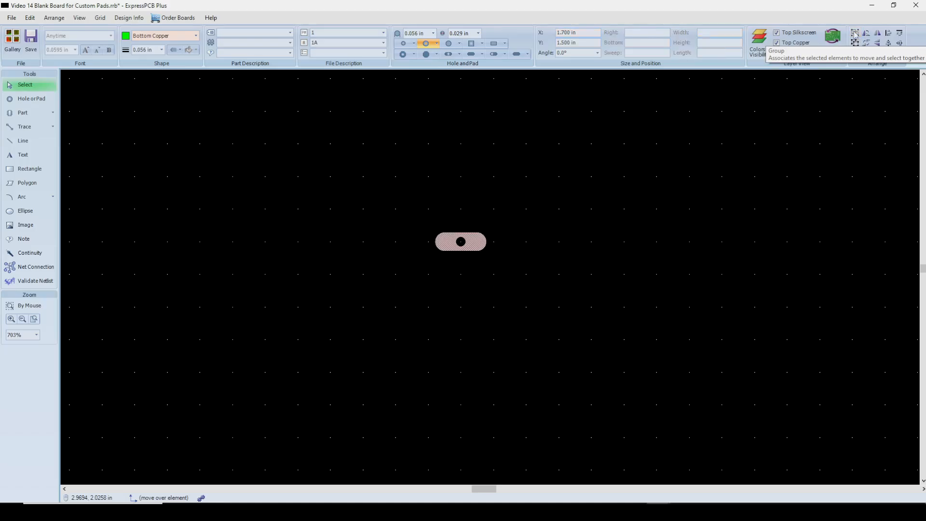
click(455, 268)
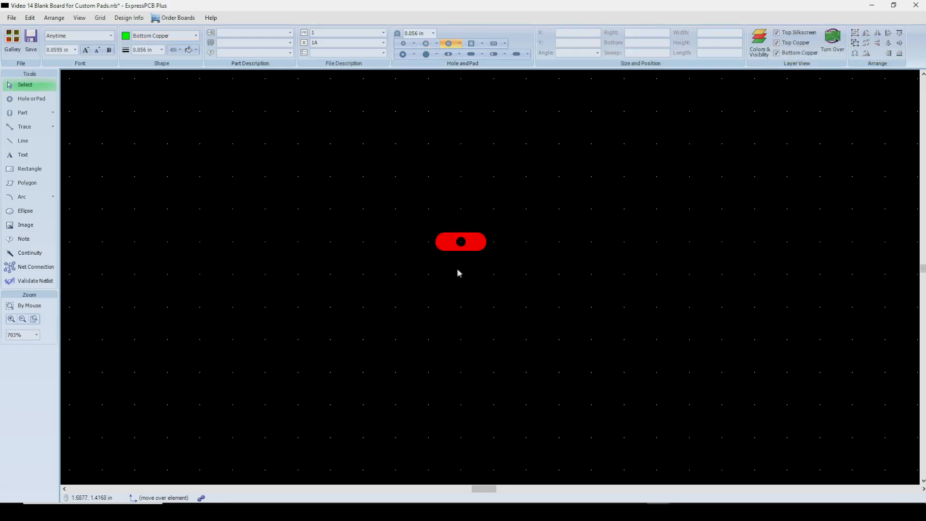
mouse_move(473, 244)
mouse_down()
mouse_move(577, 203)
mouse_move(462, 195)
mouse_move(488, 241)
mouse_move(477, 244)
mouse_up()
click(472, 263)
Paste a copy of the grouped pad at X 2.100 in, Y 1.500 in, and toggle Top Copper off and on to check its bottom copper.
mouse_move(418, 209)
mouse_down()
mouse_move(478, 263)
mouse_move(529, 276)
mouse_move(534, 268)
mouse_up()
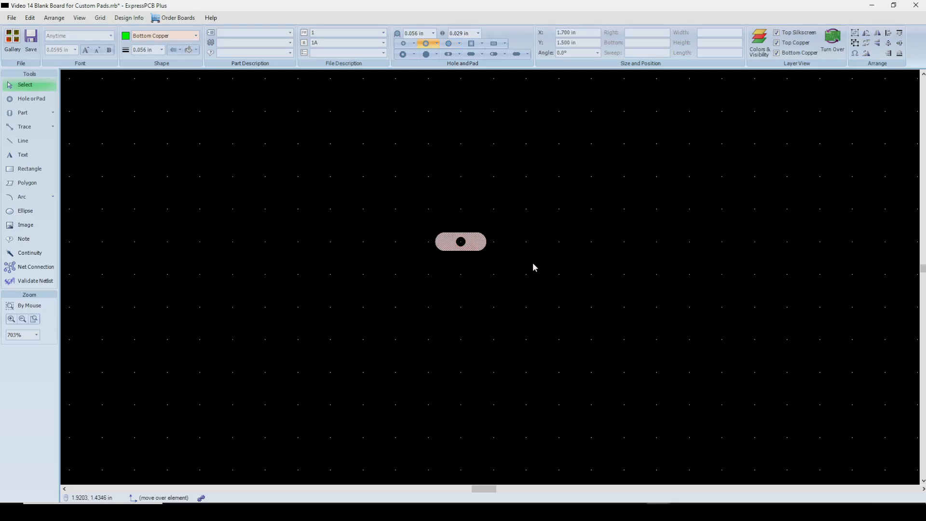
right_click(588, 243)
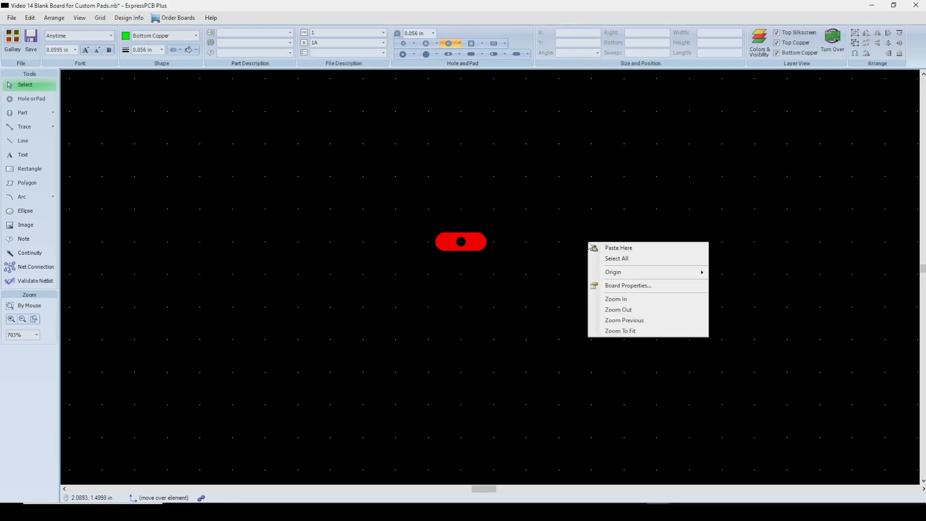
click(619, 248)
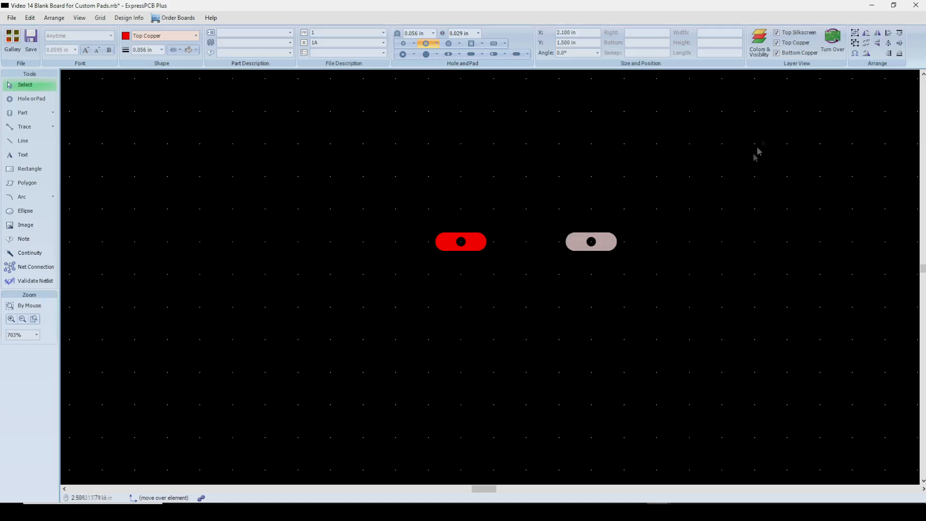
click(660, 260)
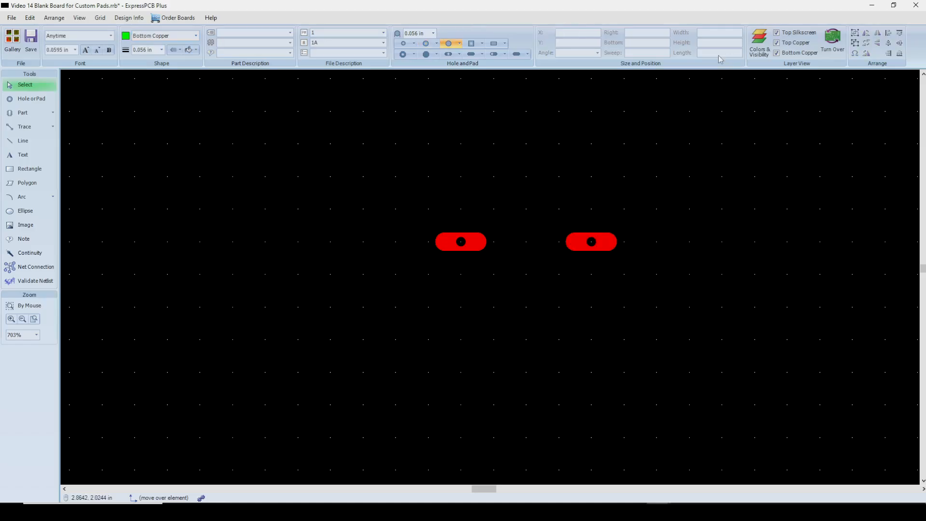
click(776, 43)
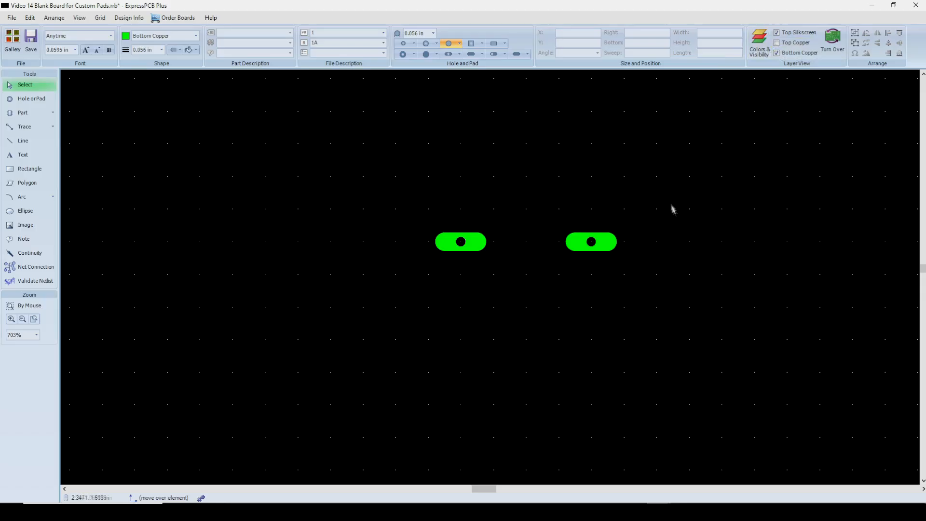
click(777, 43)
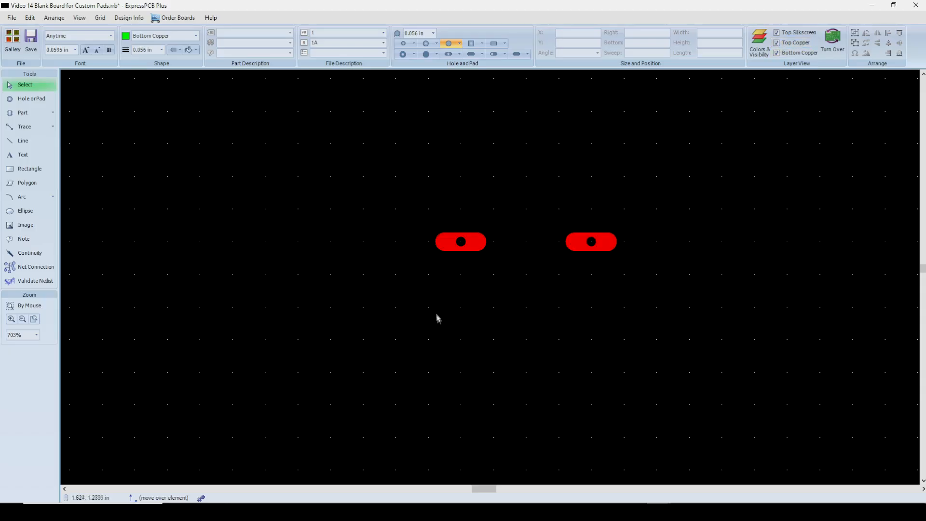
Rotate the original grouped pad at X 1.700 in to an angle of 34°.
click(446, 243)
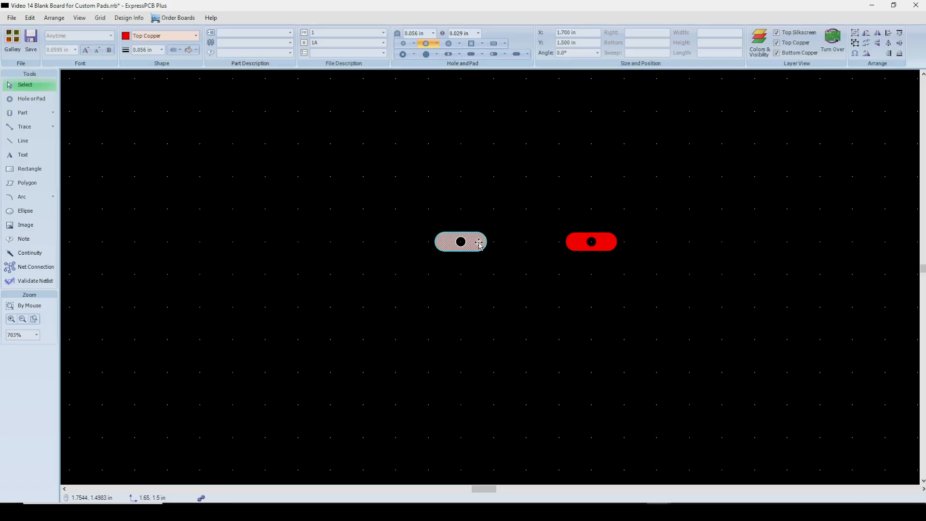
click(574, 54)
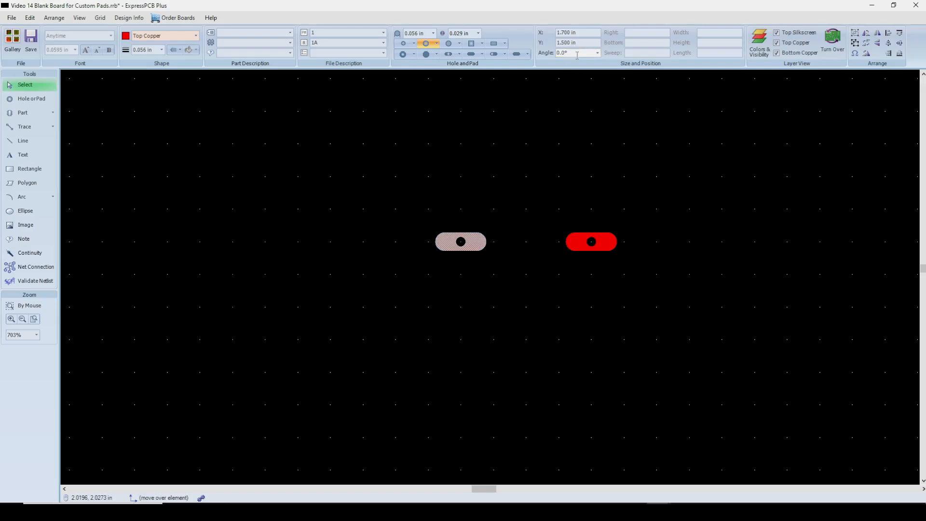
double_click(577, 53)
text(34)
key(Return)
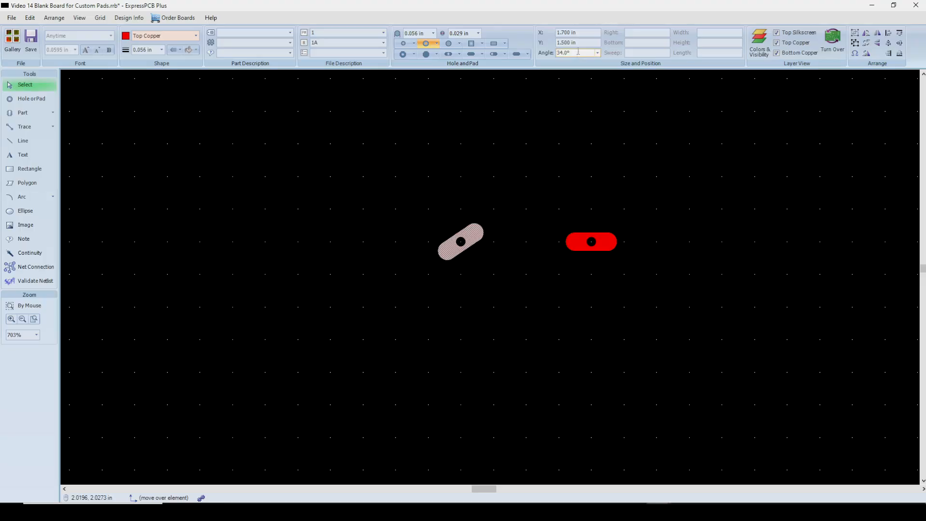
Set the rotated pad's angle to 256°.
click(578, 52)
double_click(579, 52)
text(256)
key(Return)
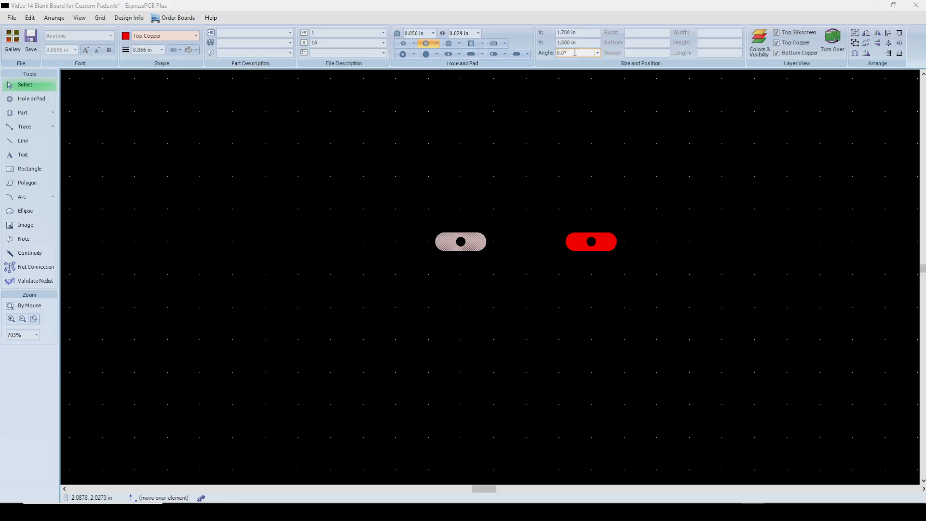
Delete both grouped pads and place an elongated pad, 0.100 in diameter with 0.046 in hole, at X 1.700 in, Y 1.600 in.
drag(404, 191, 675, 306)
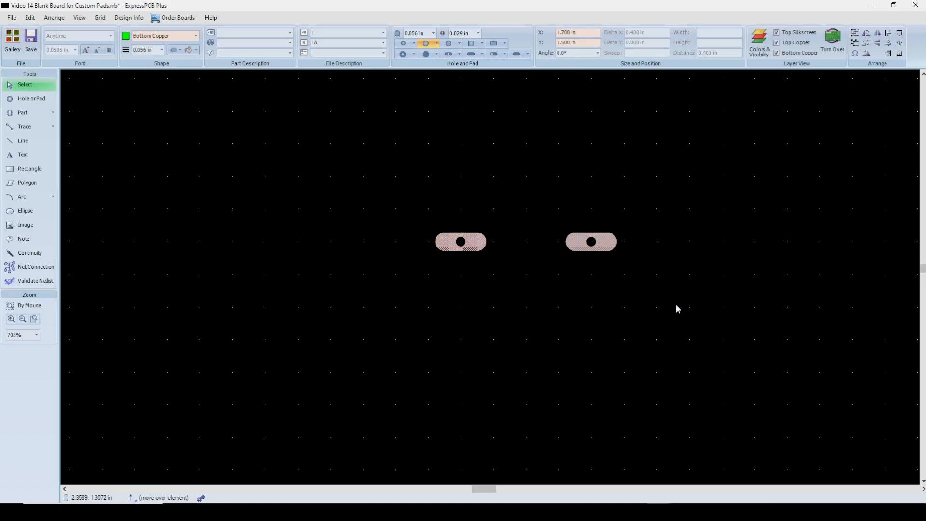
key(Delete)
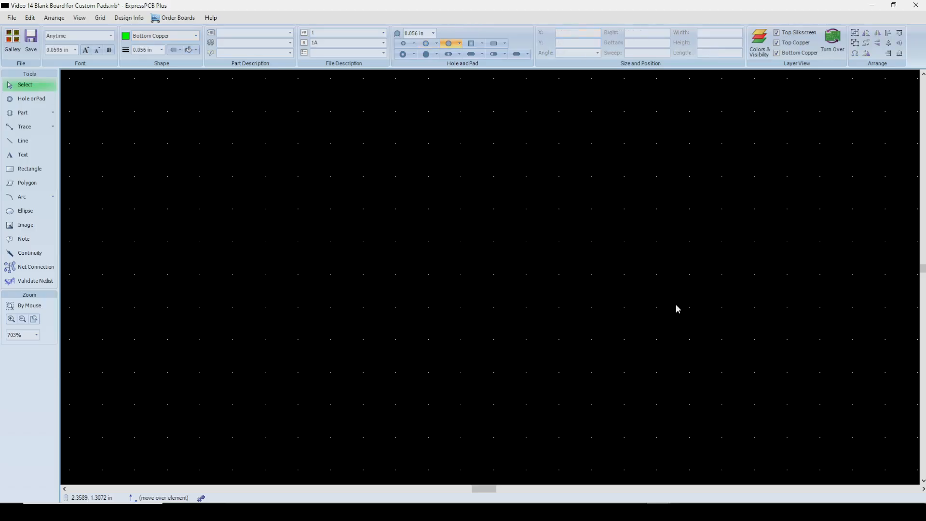
click(27, 99)
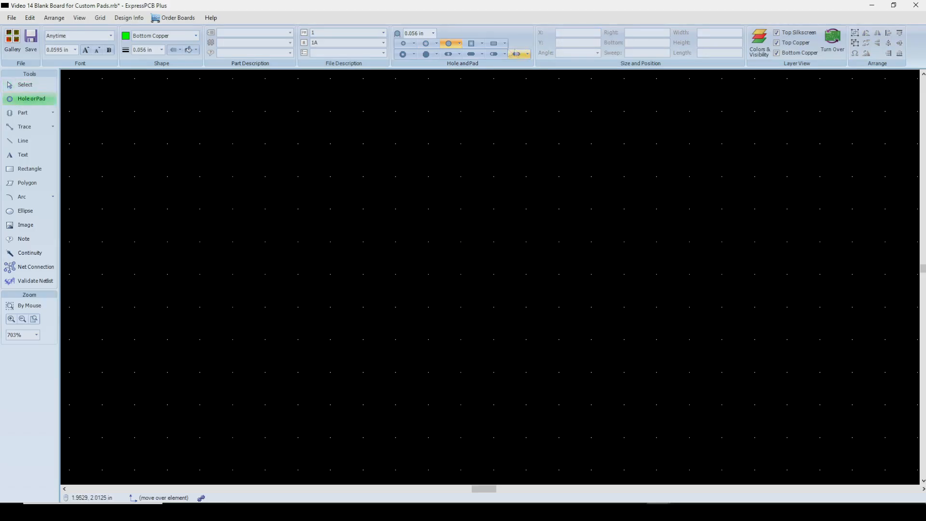
click(449, 54)
click(460, 54)
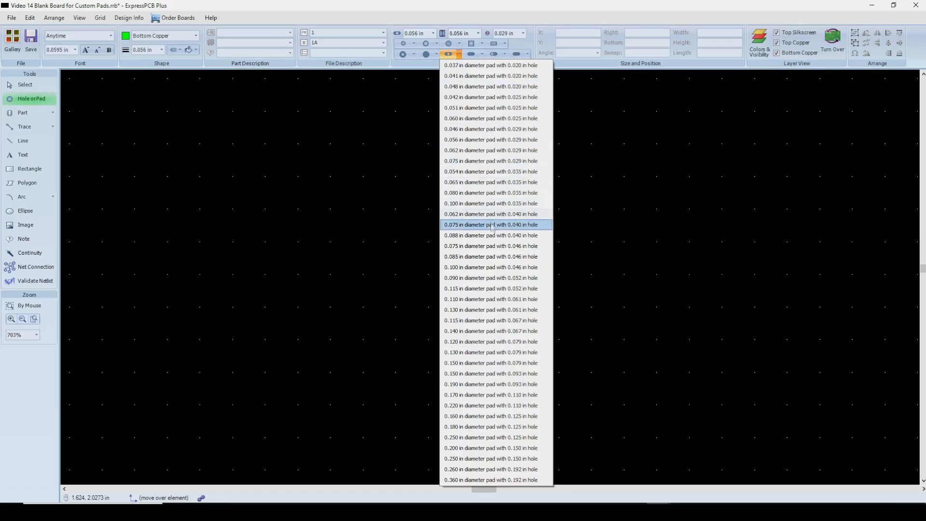
click(489, 267)
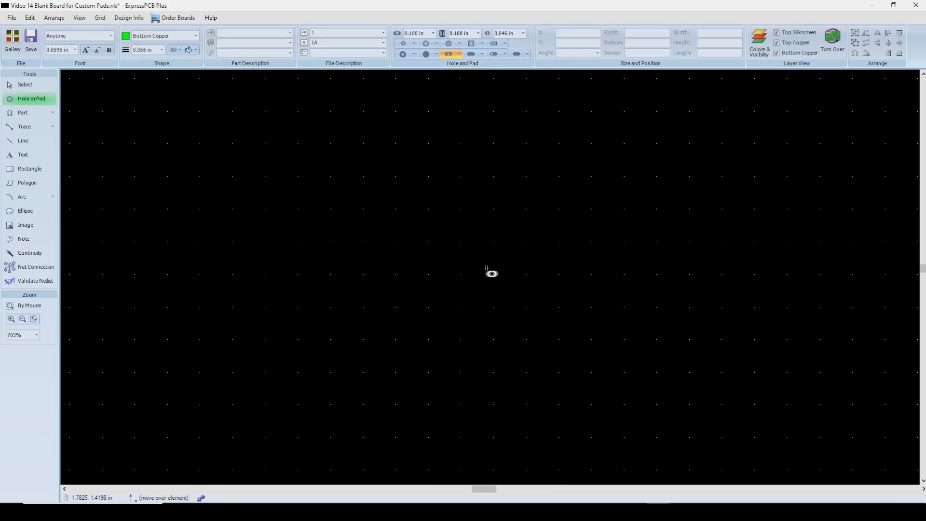
click(461, 209)
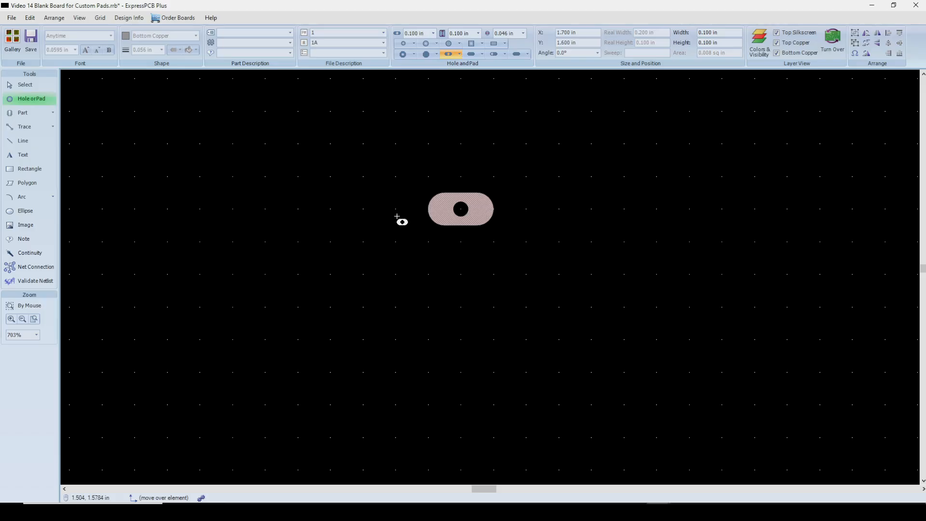
key(Escape)
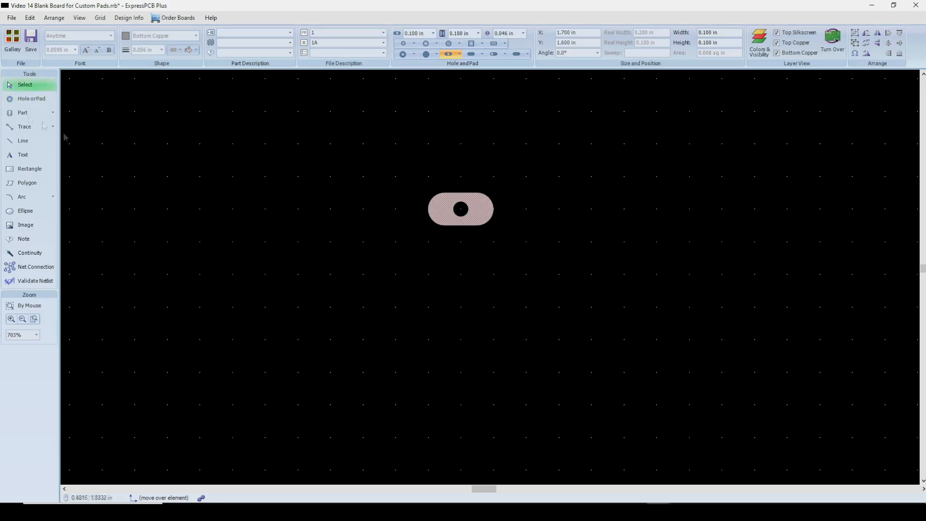
Place two 0.100 in diameter circular pads side by side below the elongated pad, at X 1.650 in and 1.750 in, Y 1.400 in.
click(23, 100)
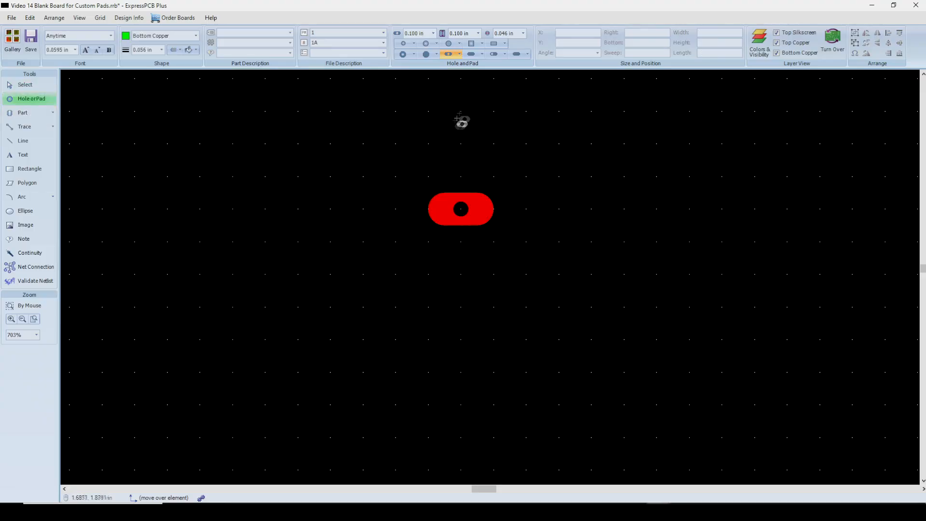
click(449, 44)
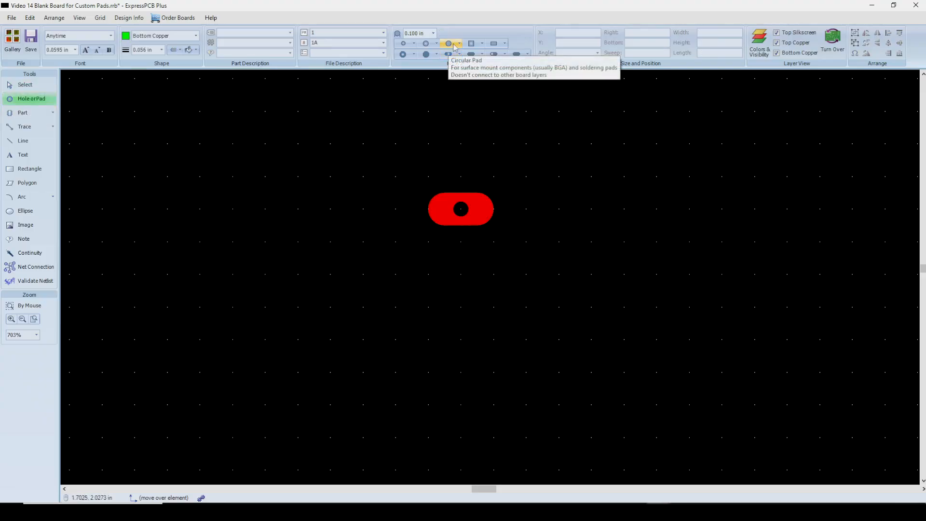
click(460, 45)
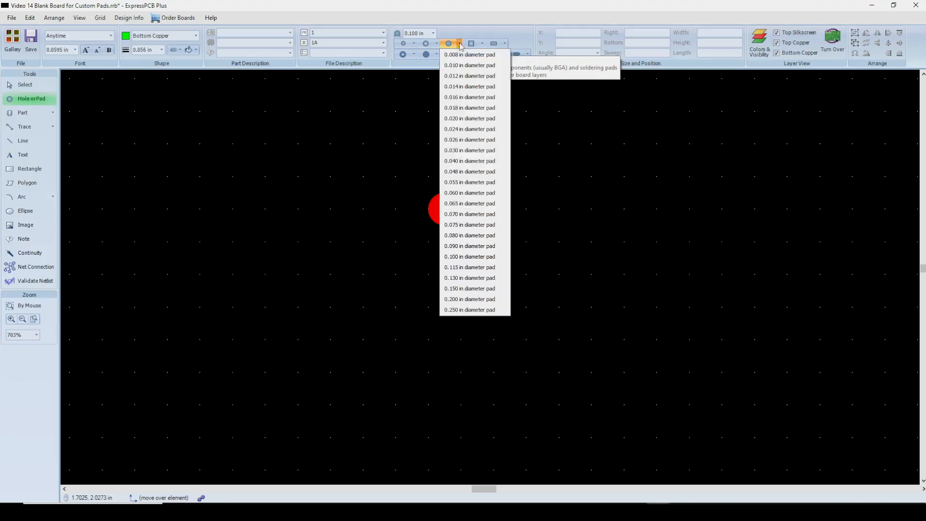
click(468, 257)
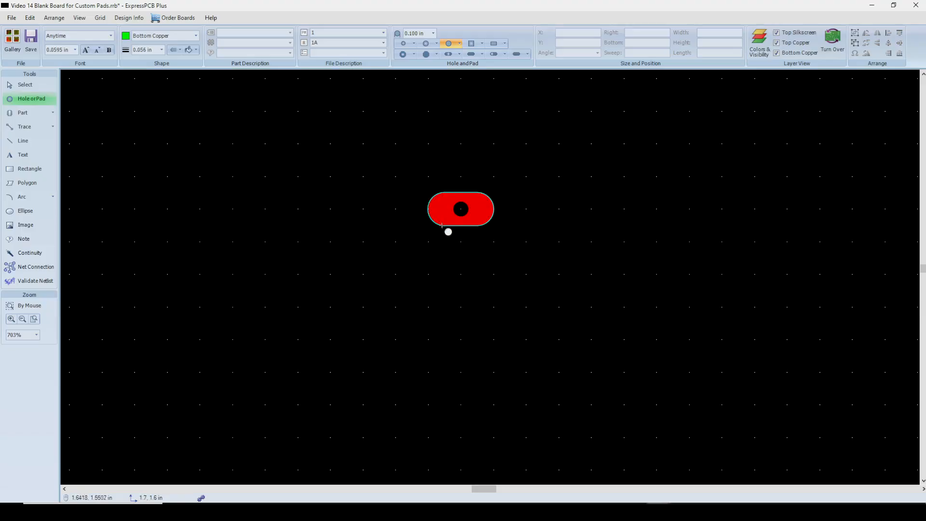
click(443, 275)
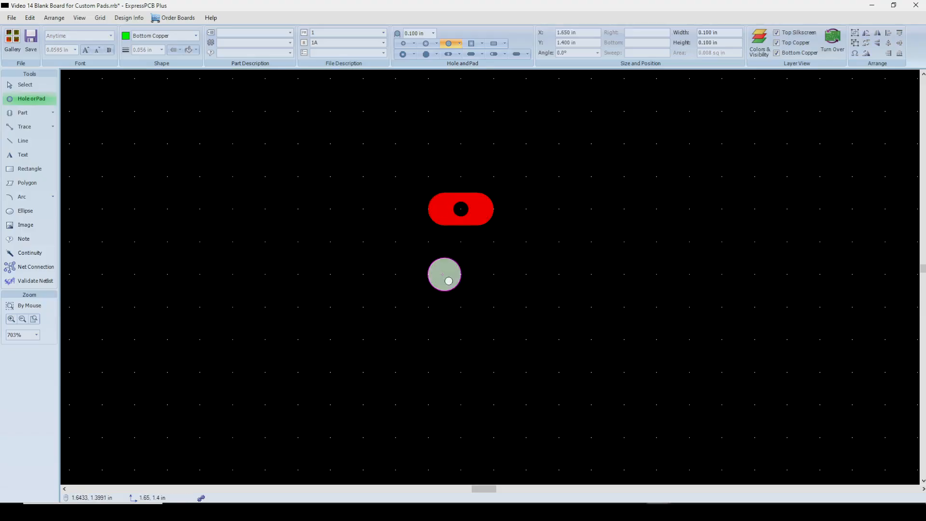
click(476, 275)
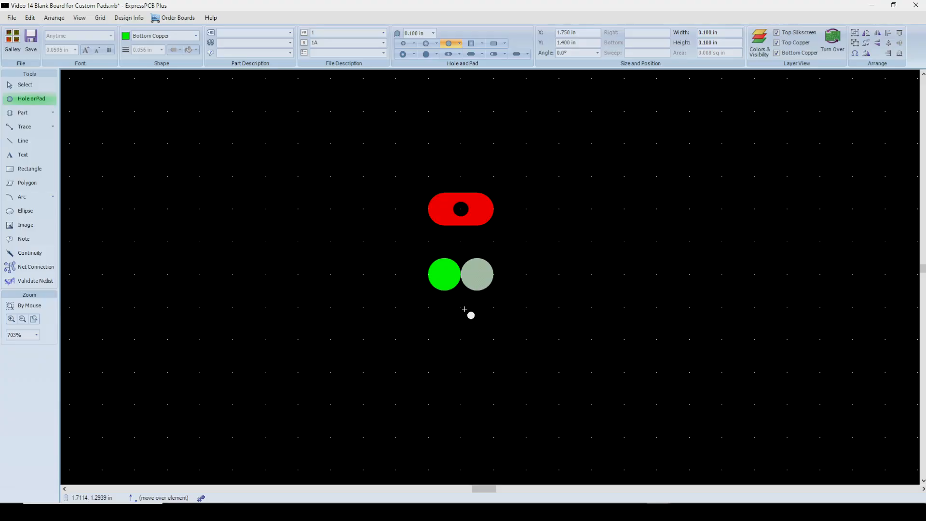
key(Escape)
Put both circular pads on the Top Copper layer.
drag(409, 245, 535, 314)
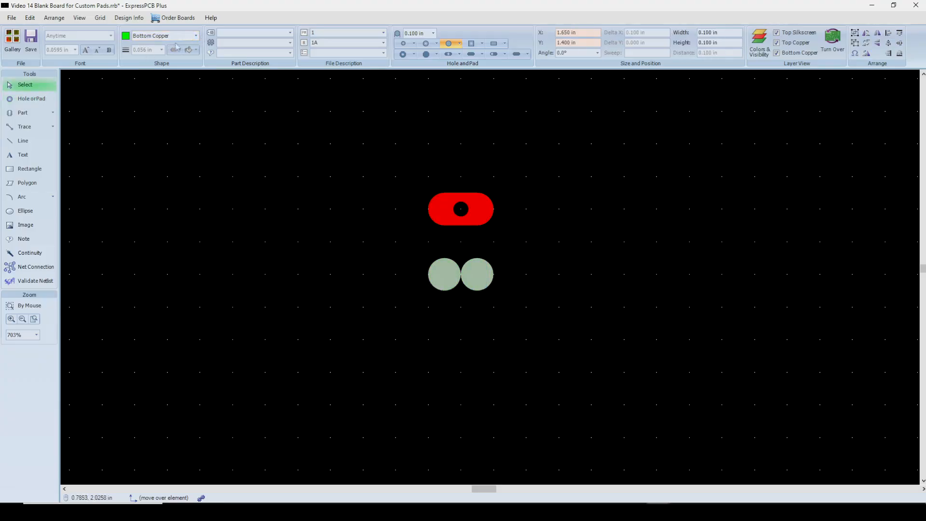
click(196, 36)
click(162, 57)
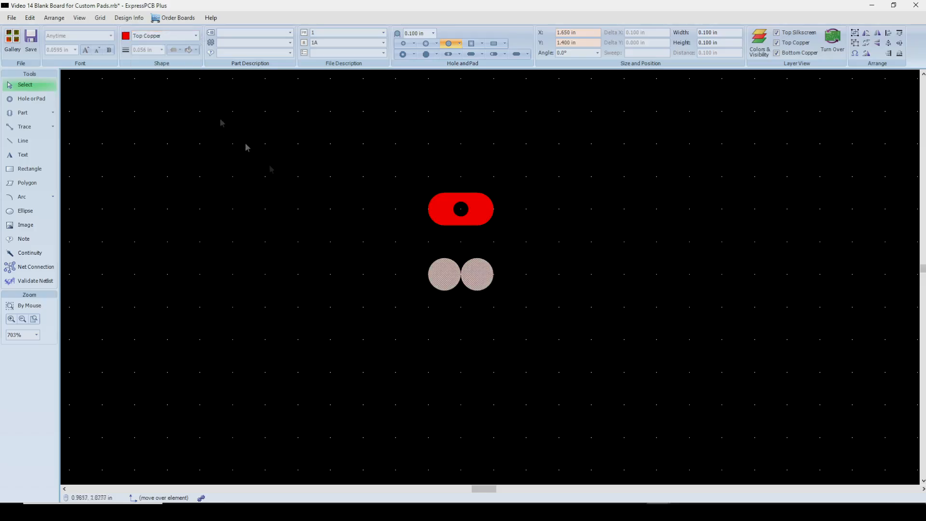
click(444, 317)
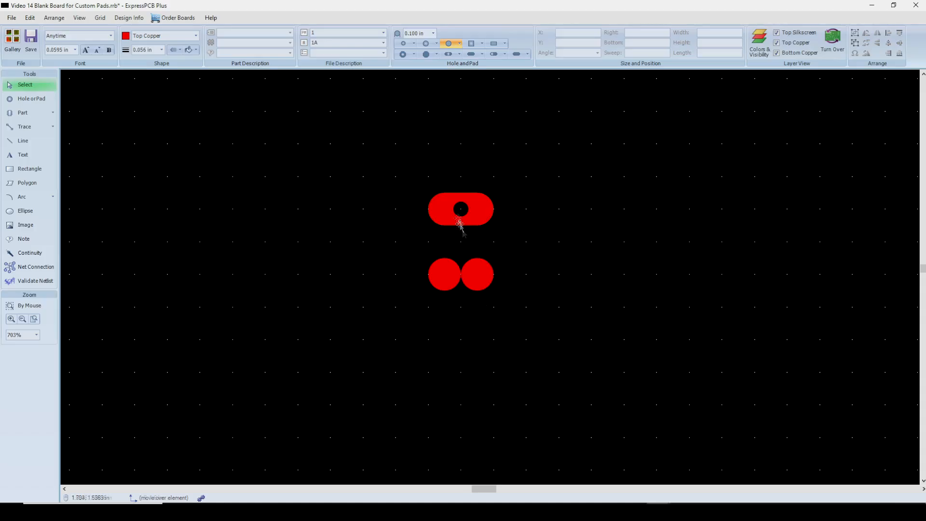
Change the elongated pad's size to 0.150 in diameter with a 0.093 in hole.
click(478, 207)
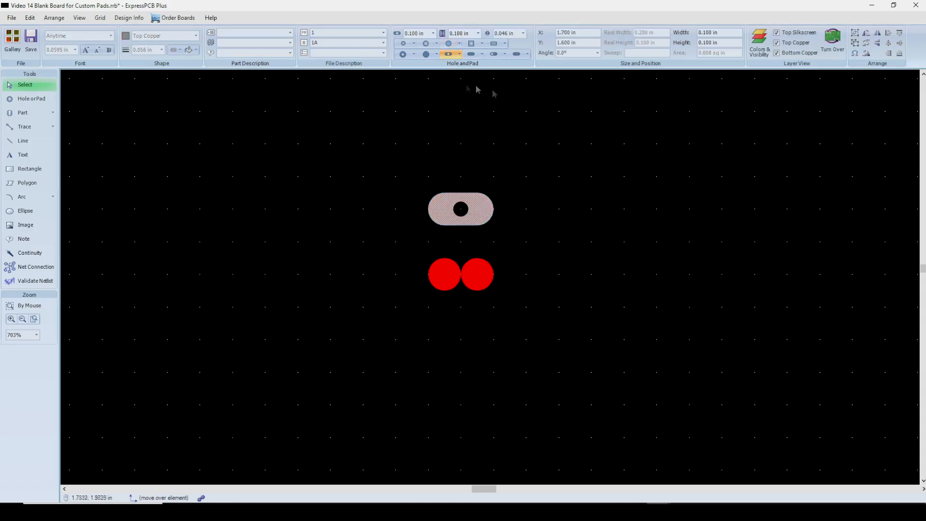
click(459, 54)
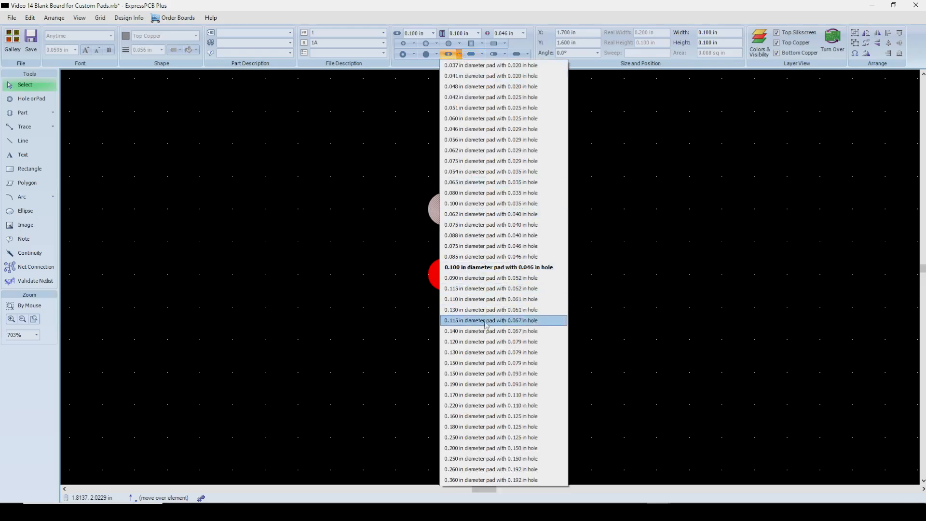
click(474, 374)
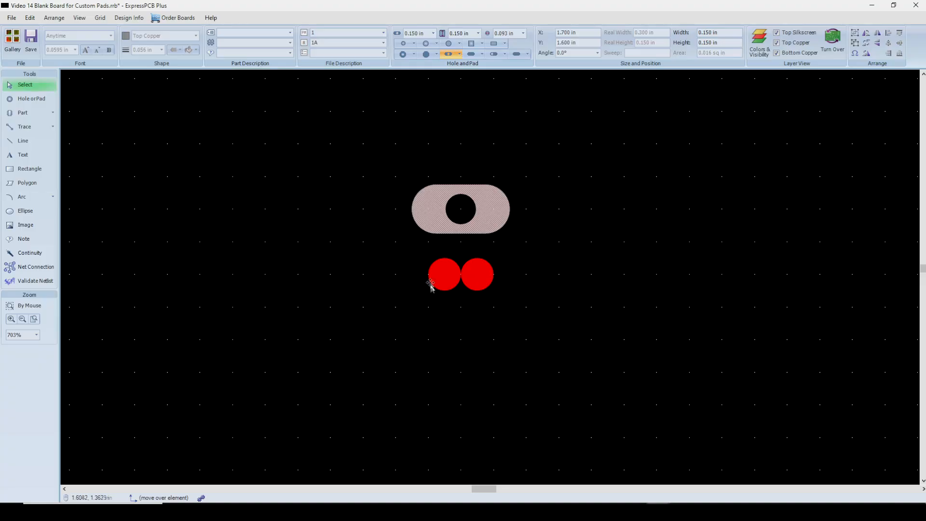
Enlarge both circular pads to 0.150 in diameter and move them apart until their edges just touch, the right one at X 1.775 in.
drag(413, 245, 505, 320)
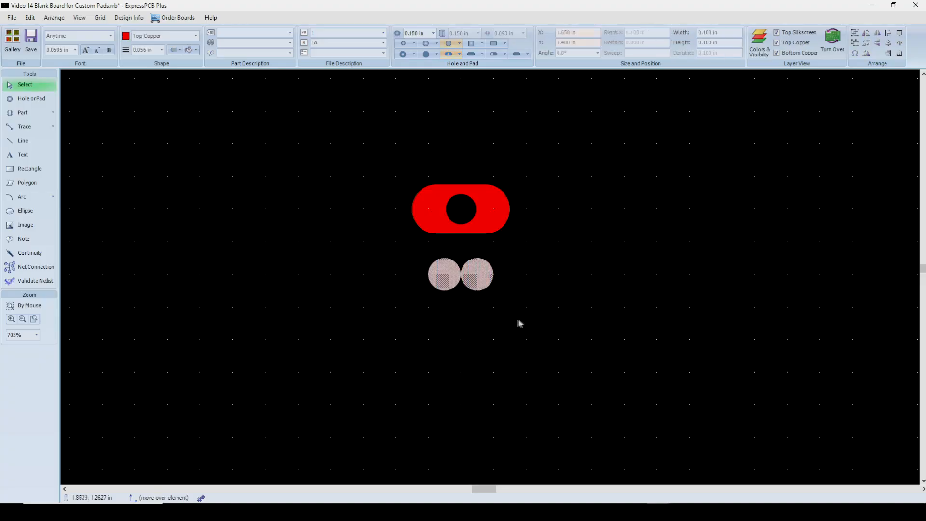
click(460, 44)
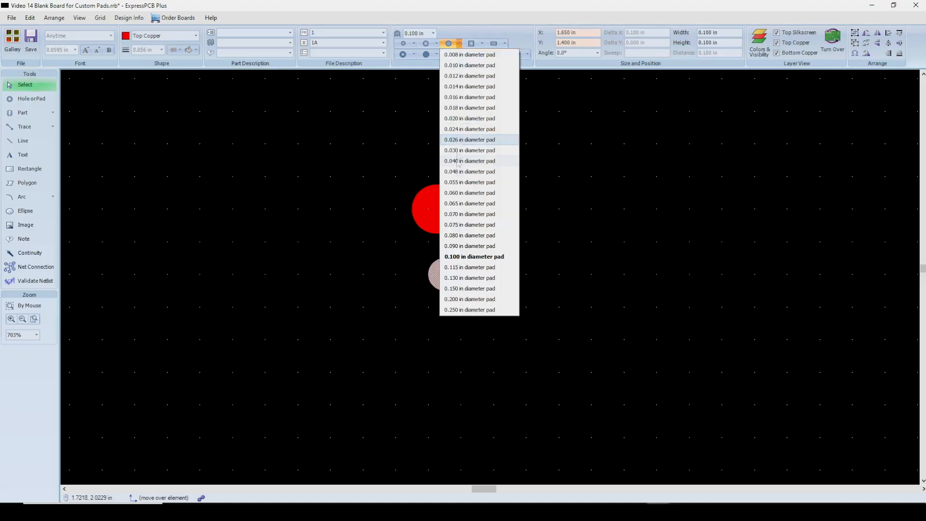
click(468, 288)
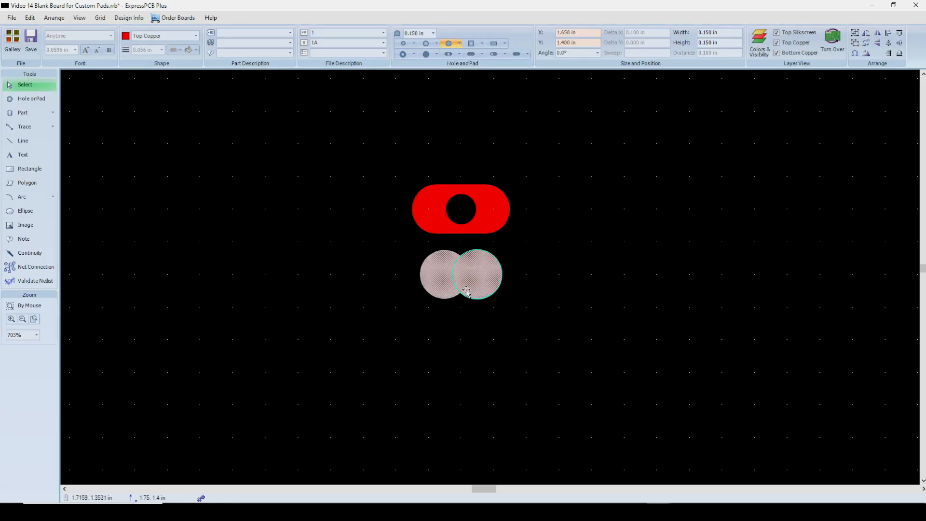
drag(432, 280, 424, 275)
click(506, 292)
click(471, 279)
drag(471, 279, 488, 280)
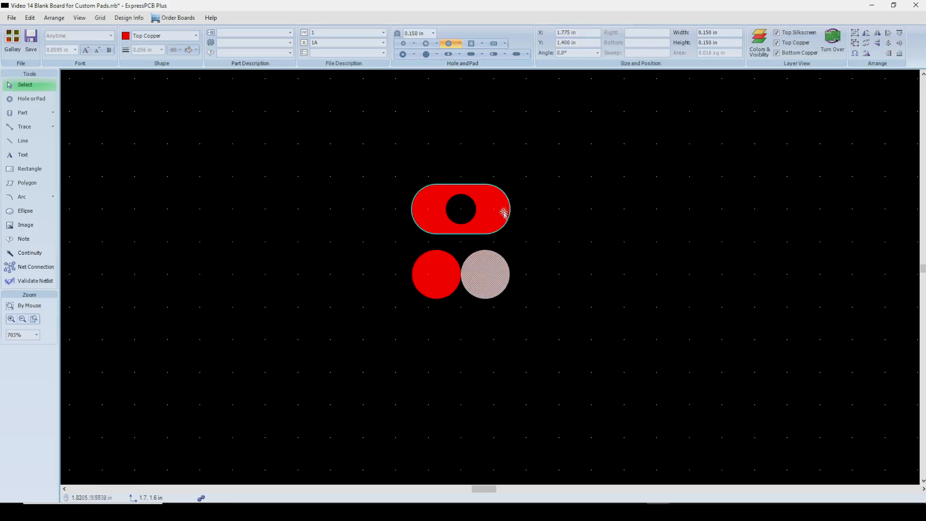